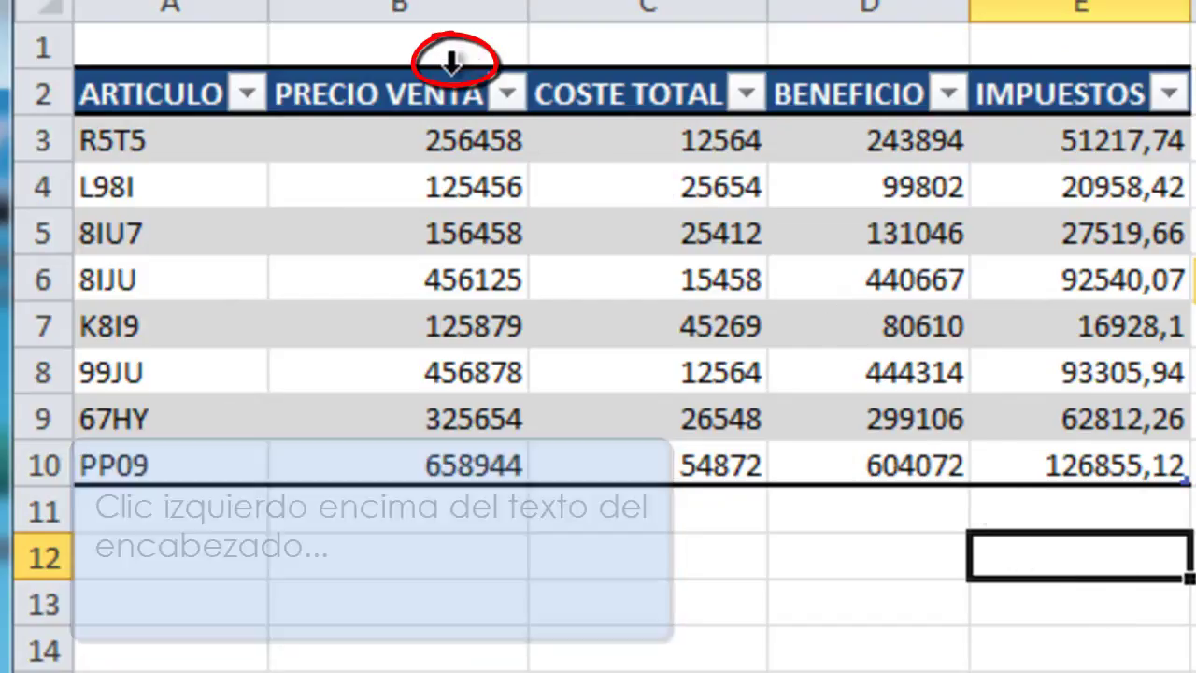
Format the PRECIO VENTA values (B3:B10) as euro accounting amounts with two decimals.
{"action": "left_click", "coordinate": [450, 61]}
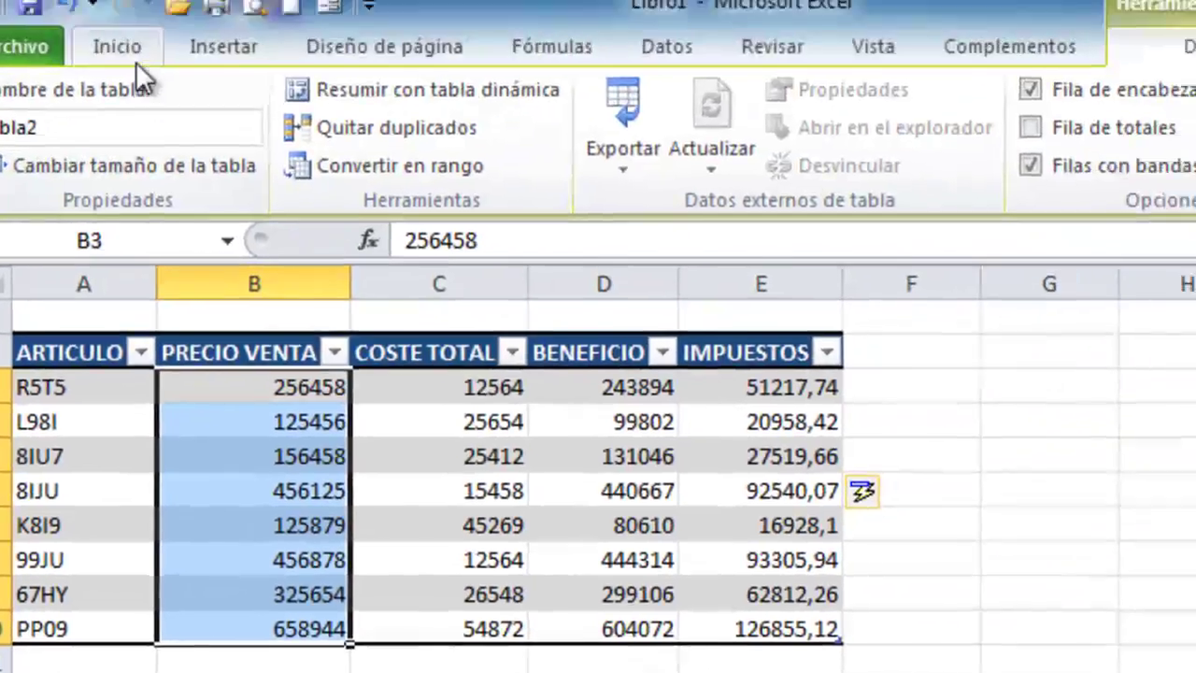
{"action": "left_click", "coordinate": [110, 71]}
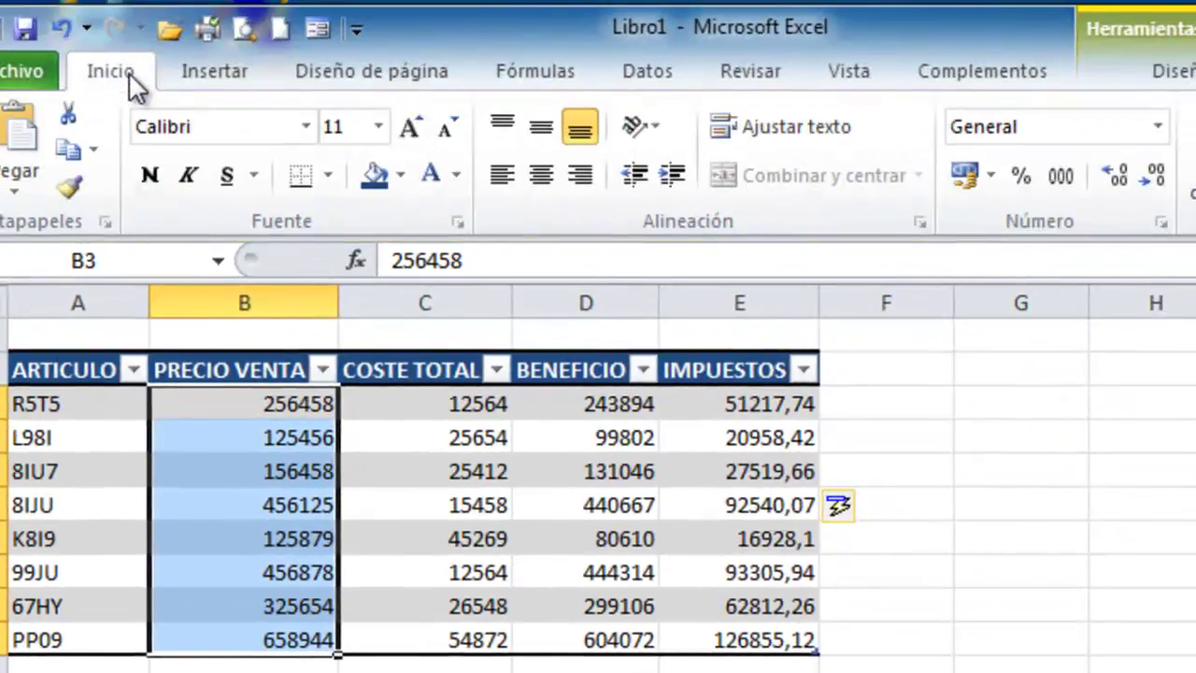
{"action": "left_click", "coordinate": [962, 177]}
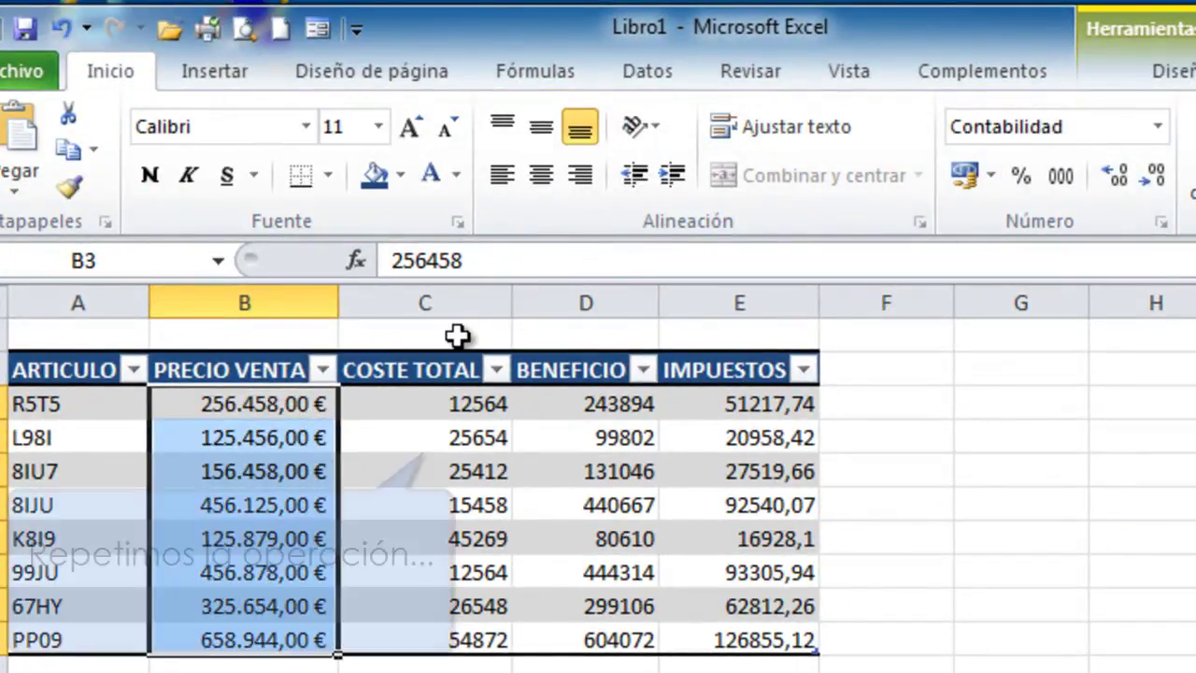
Format the COSTE TOTAL values (C3:C10) as euro accounting amounts with one decimal.
{"action": "left_click", "coordinate": [439, 347]}
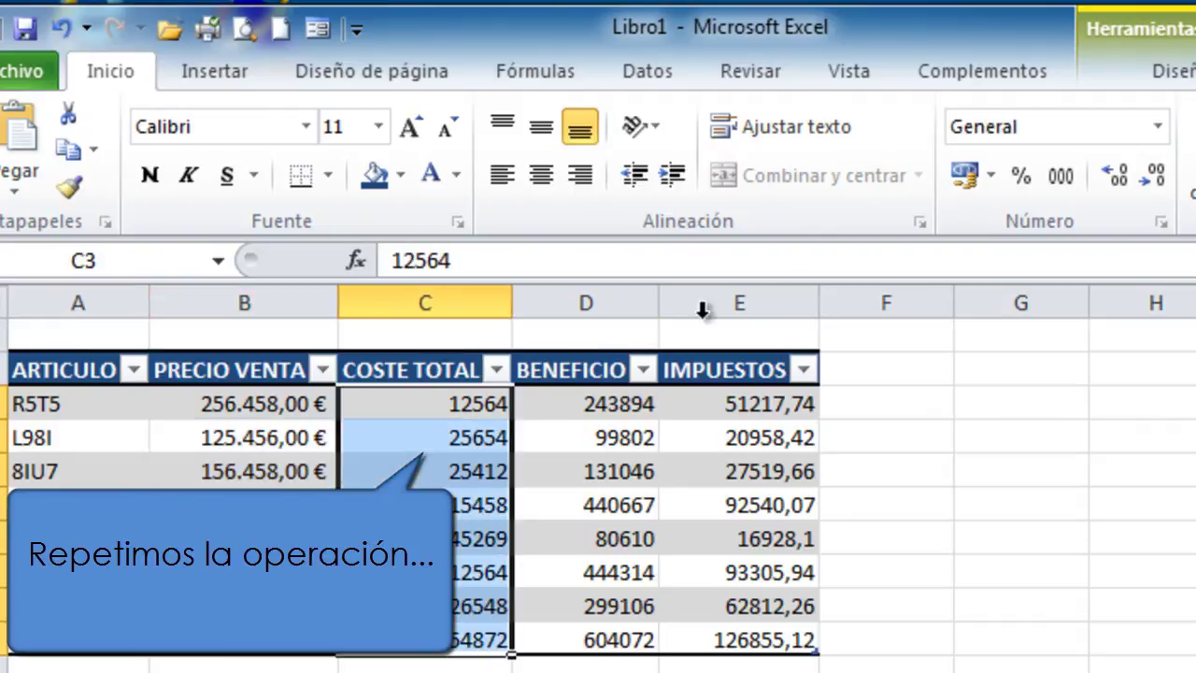
{"action": "left_click", "coordinate": [967, 175]}
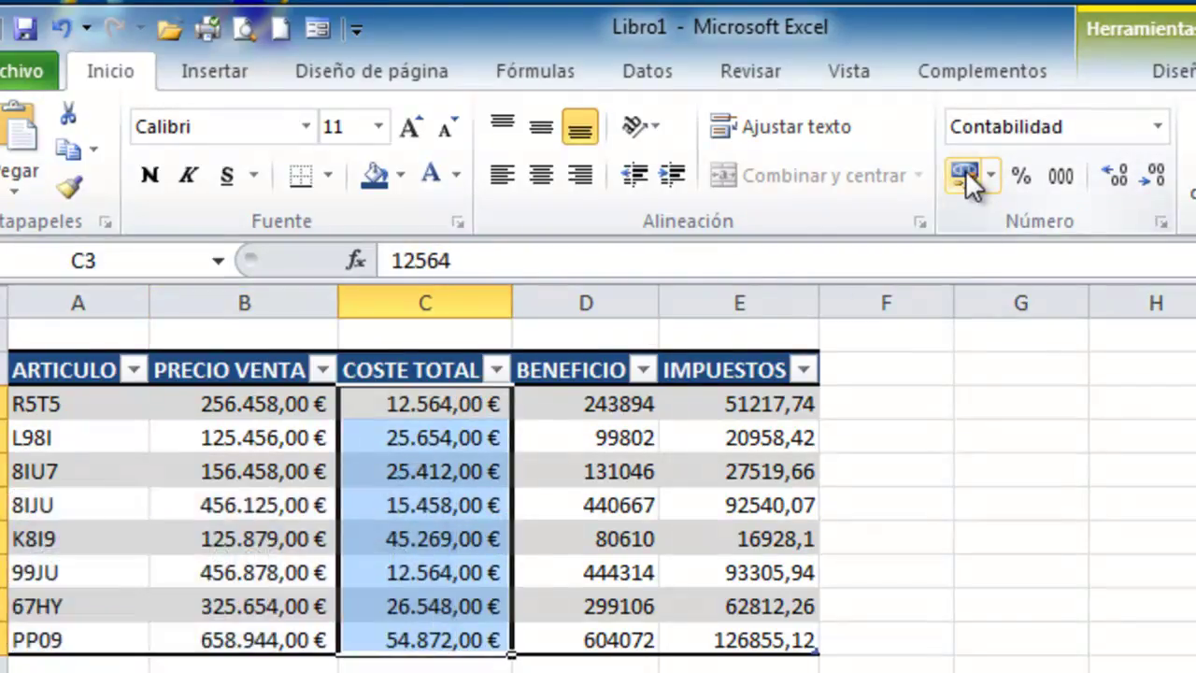
{"action": "left_click", "coordinate": [1126, 184]}
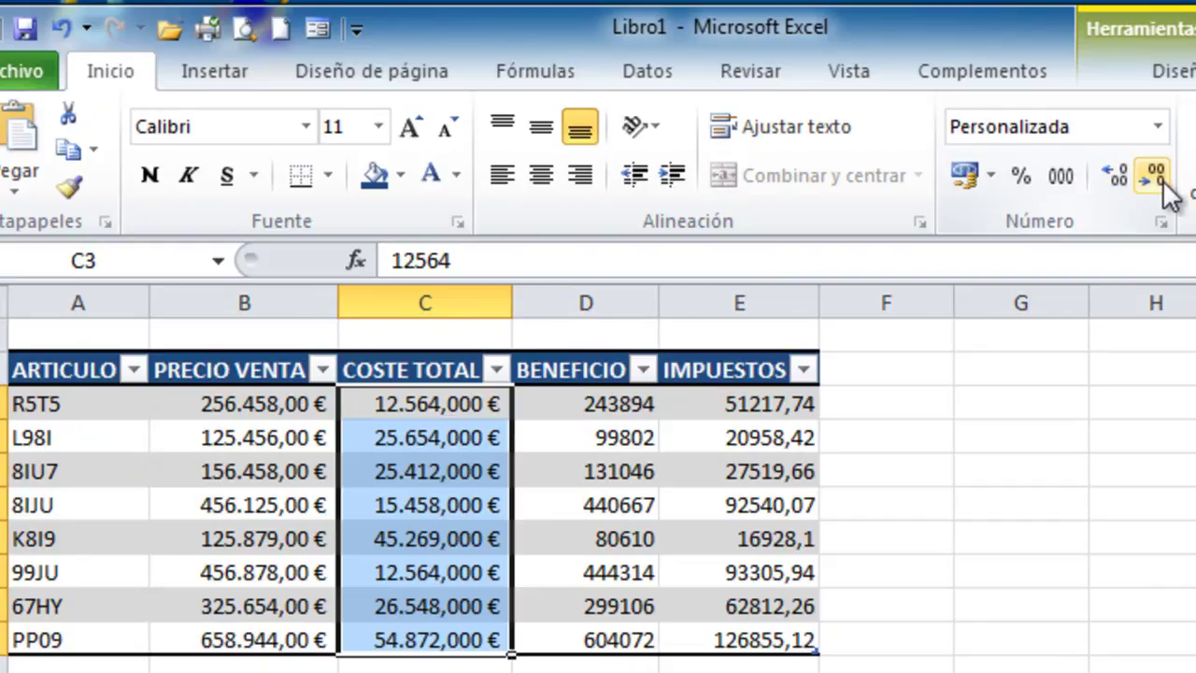
{"action": "left_click", "coordinate": [1156, 177]}
{"action": "left_click", "coordinate": [1156, 177]}
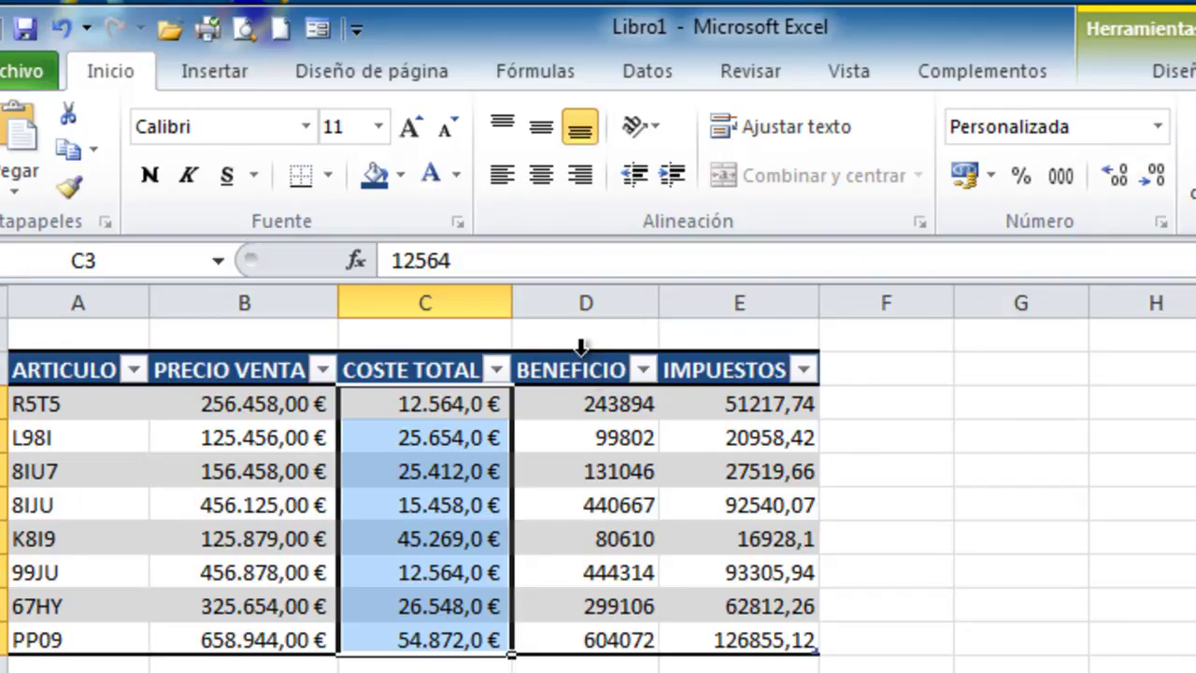
{"action": "left_click", "coordinate": [586, 348]}
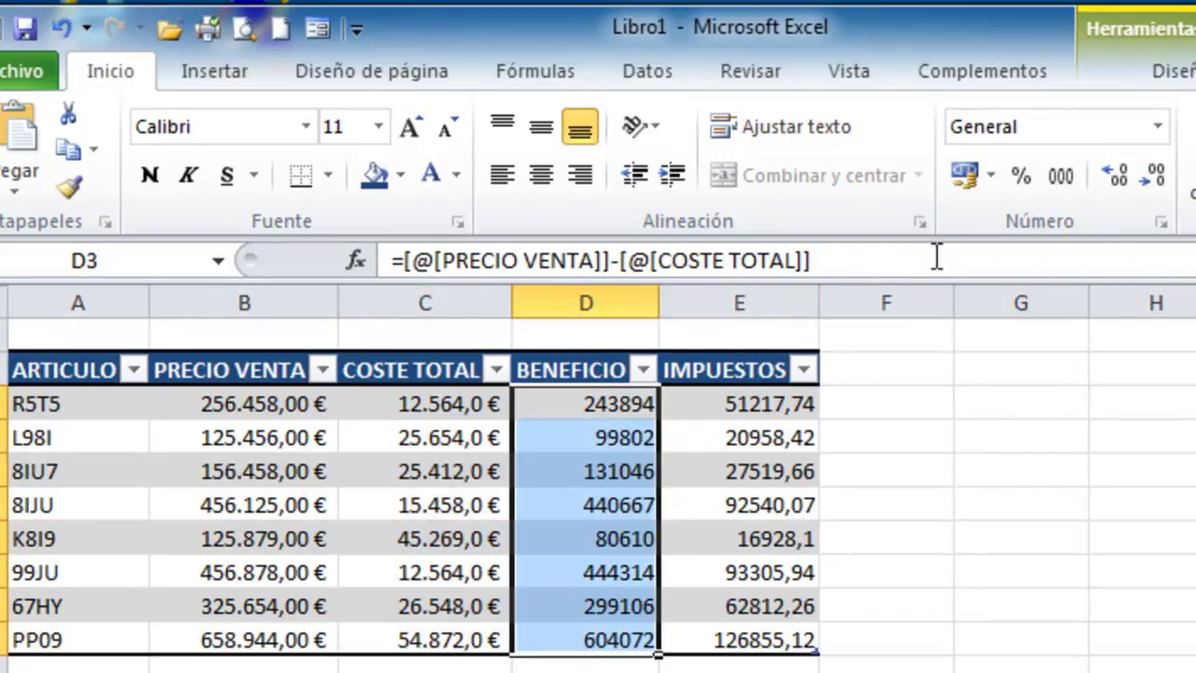
Format the BENEFICIO values as euro accounting amounts with no decimals.
{"action": "left_click", "coordinate": [967, 177]}
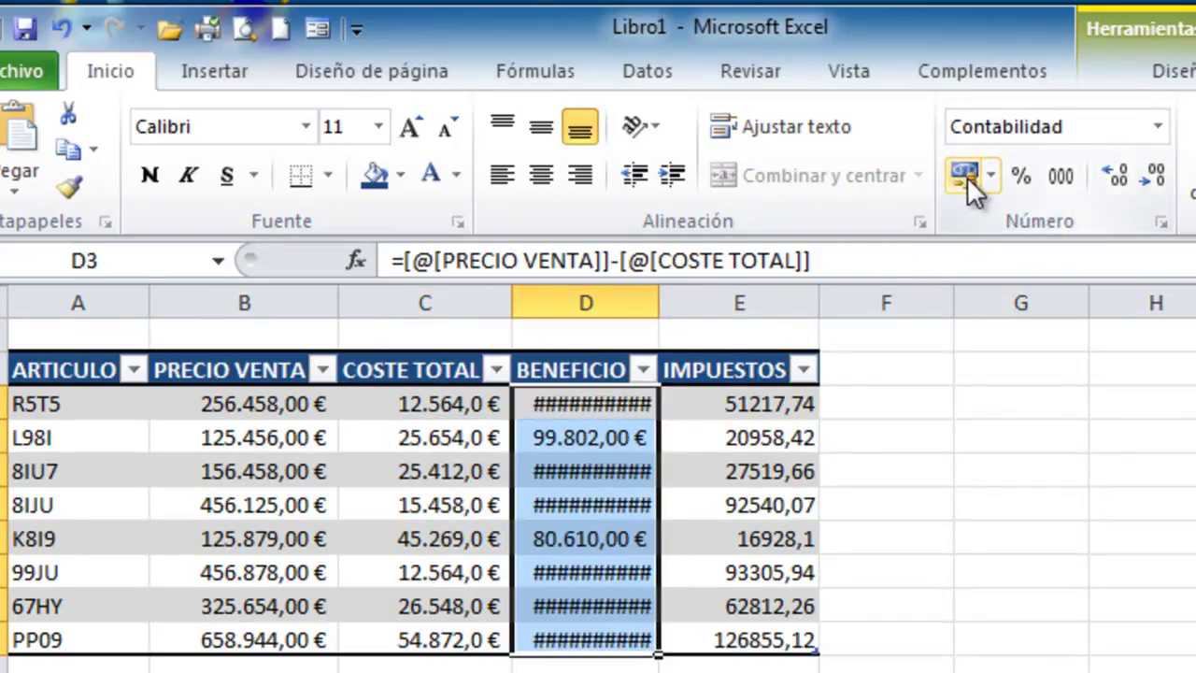
{"action": "left_click", "coordinate": [1119, 177]}
{"action": "left_click", "coordinate": [1156, 181]}
{"action": "left_click", "coordinate": [1156, 179]}
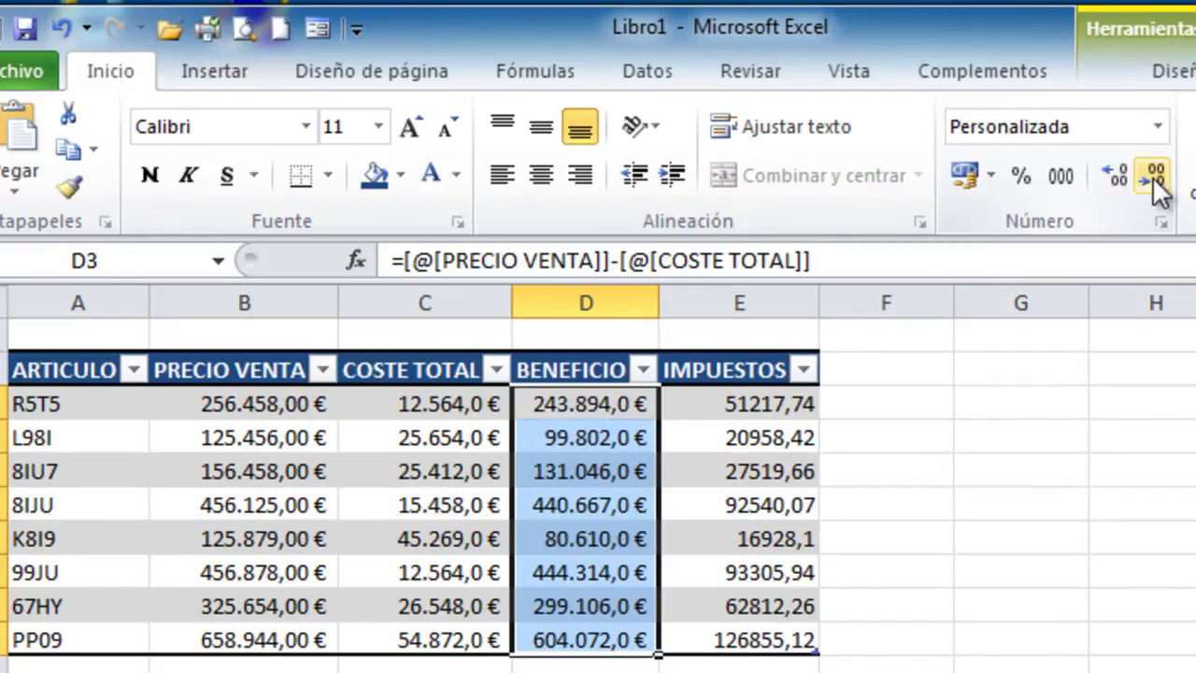
{"action": "left_click", "coordinate": [1155, 180]}
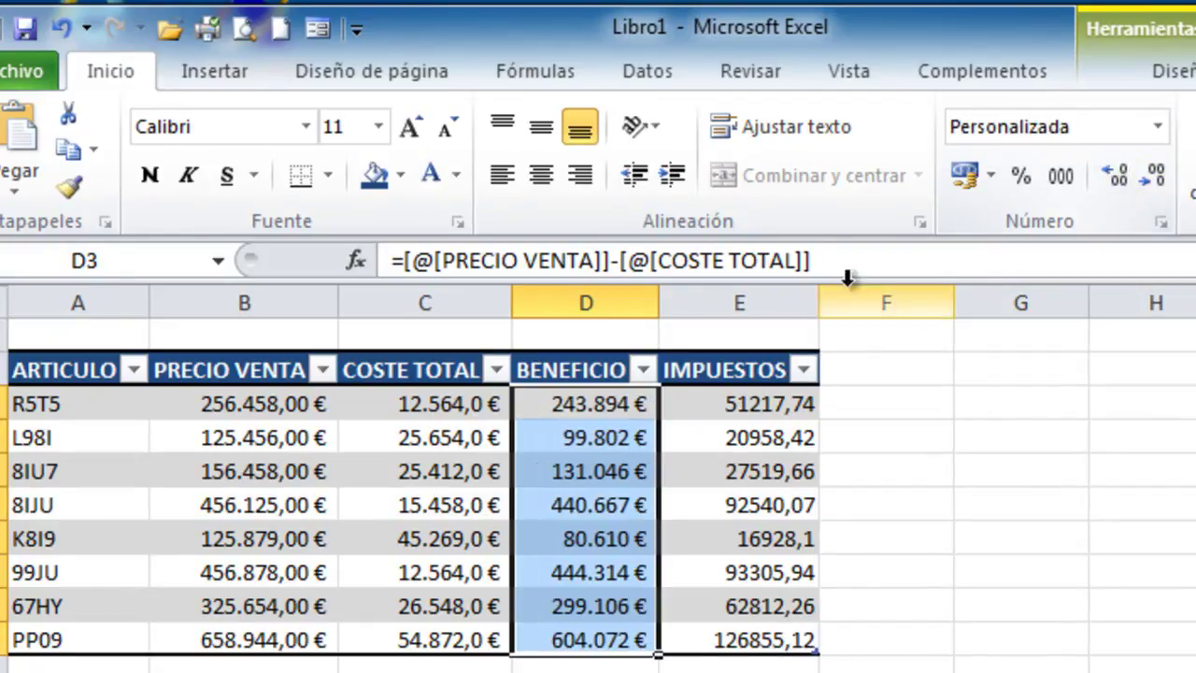
Format the IMPUESTOS values (E3:E10) as whole euro accounting amounts.
{"action": "left_click", "coordinate": [778, 353]}
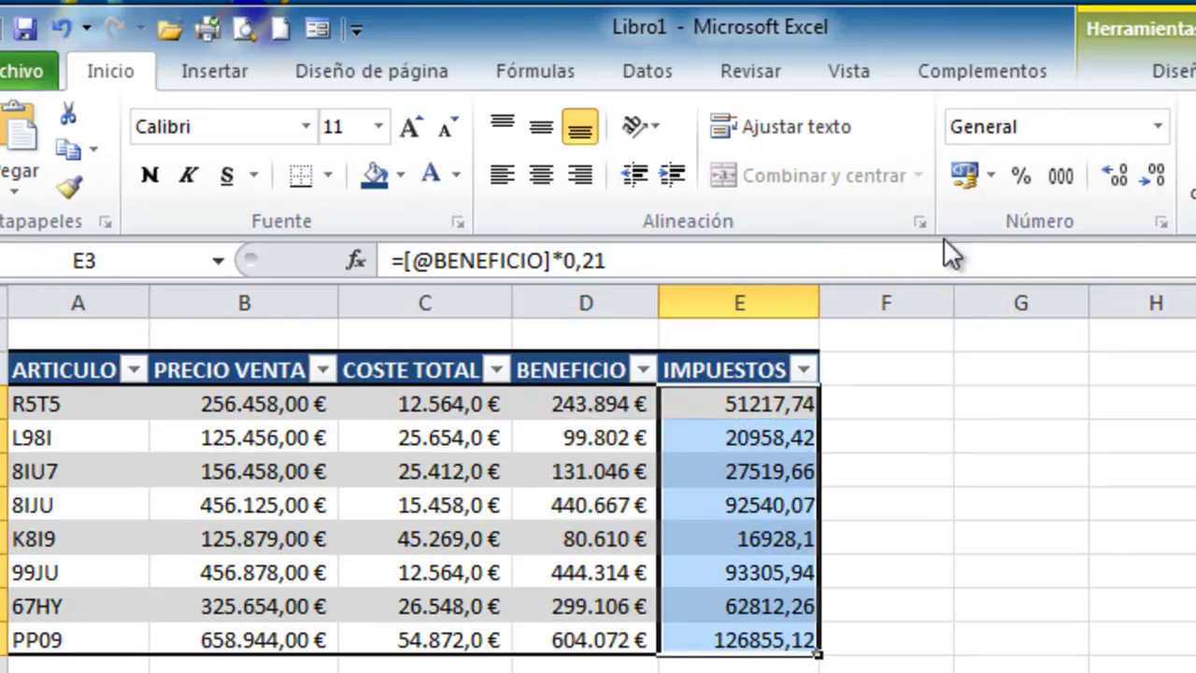
{"action": "left_click", "coordinate": [993, 178]}
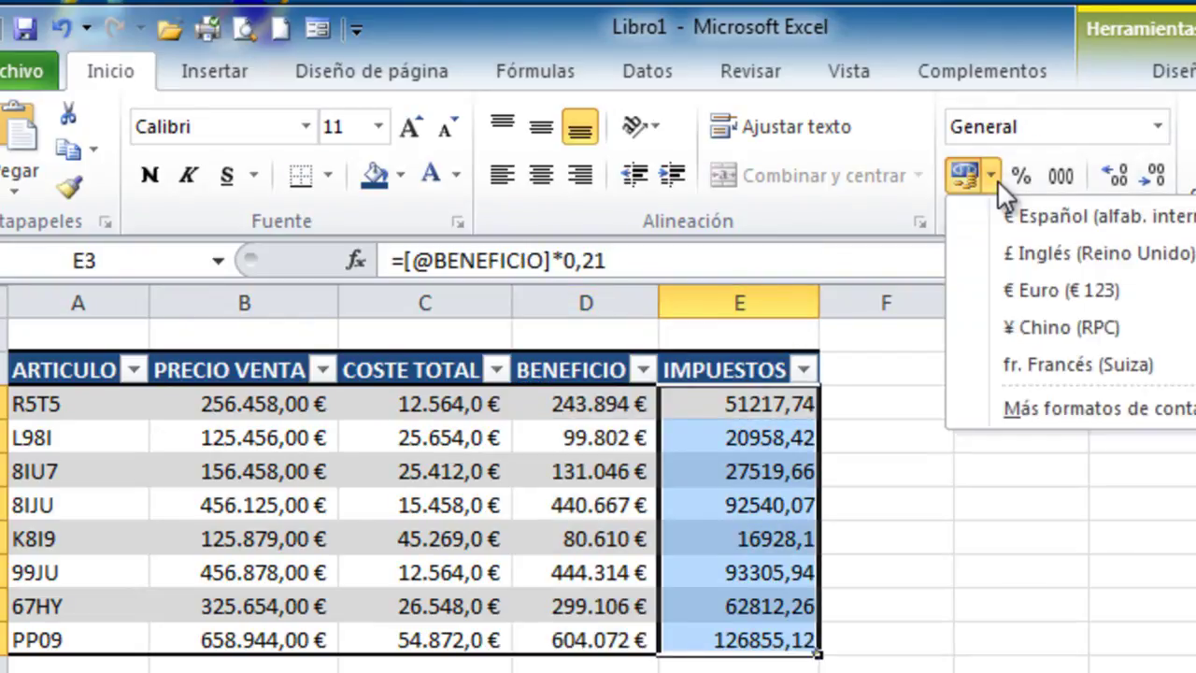
{"action": "left_click", "coordinate": [962, 171]}
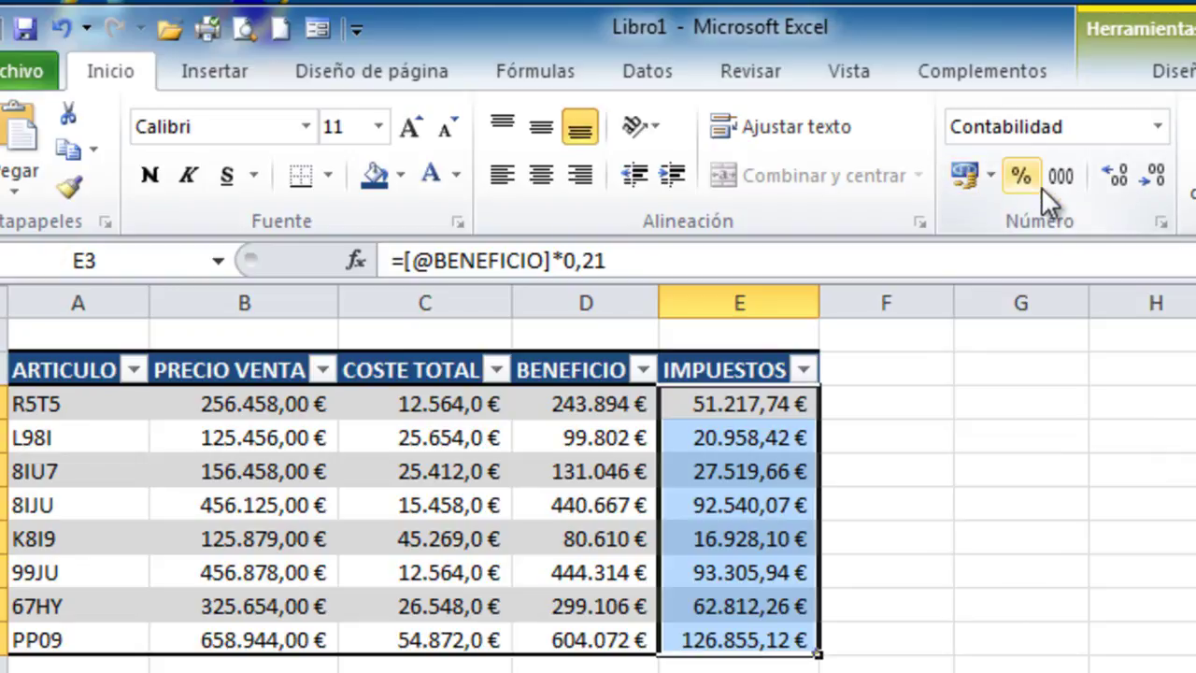
{"action": "left_click", "coordinate": [1151, 178]}
{"action": "left_click", "coordinate": [1147, 179]}
{"action": "left_click", "coordinate": [886, 539]}
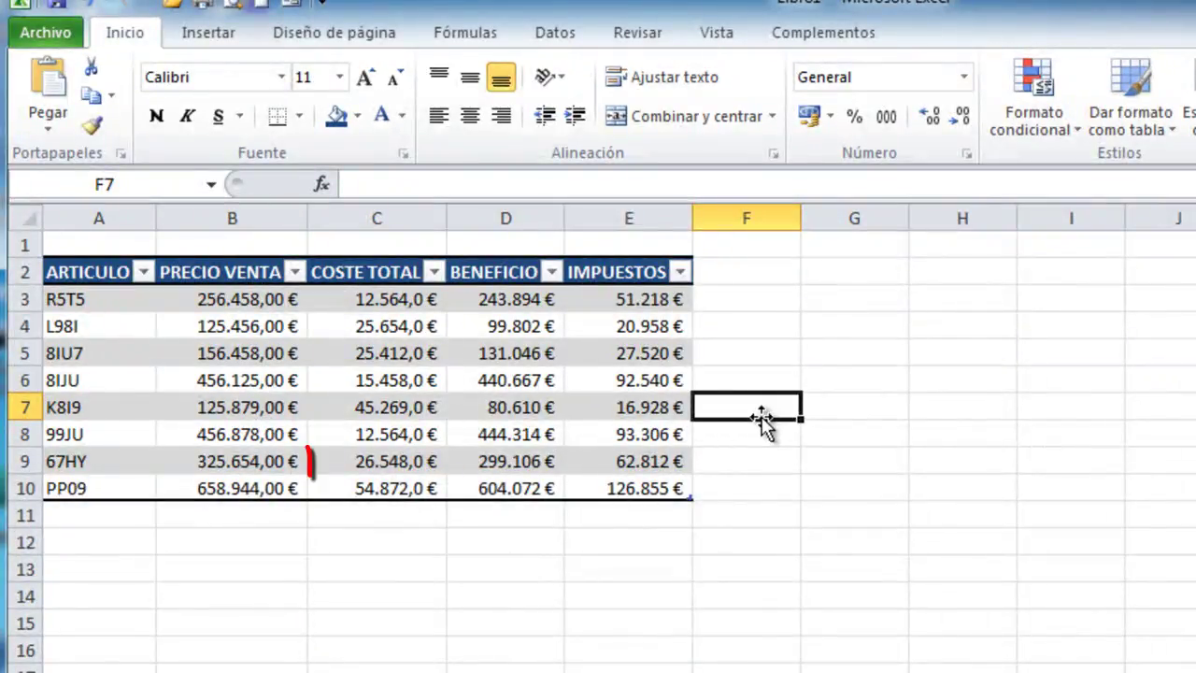
Turn on the table's Fila de totales, which sums IMPUESTOS to 492.137 €.
{"action": "left_click", "coordinate": [424, 462]}
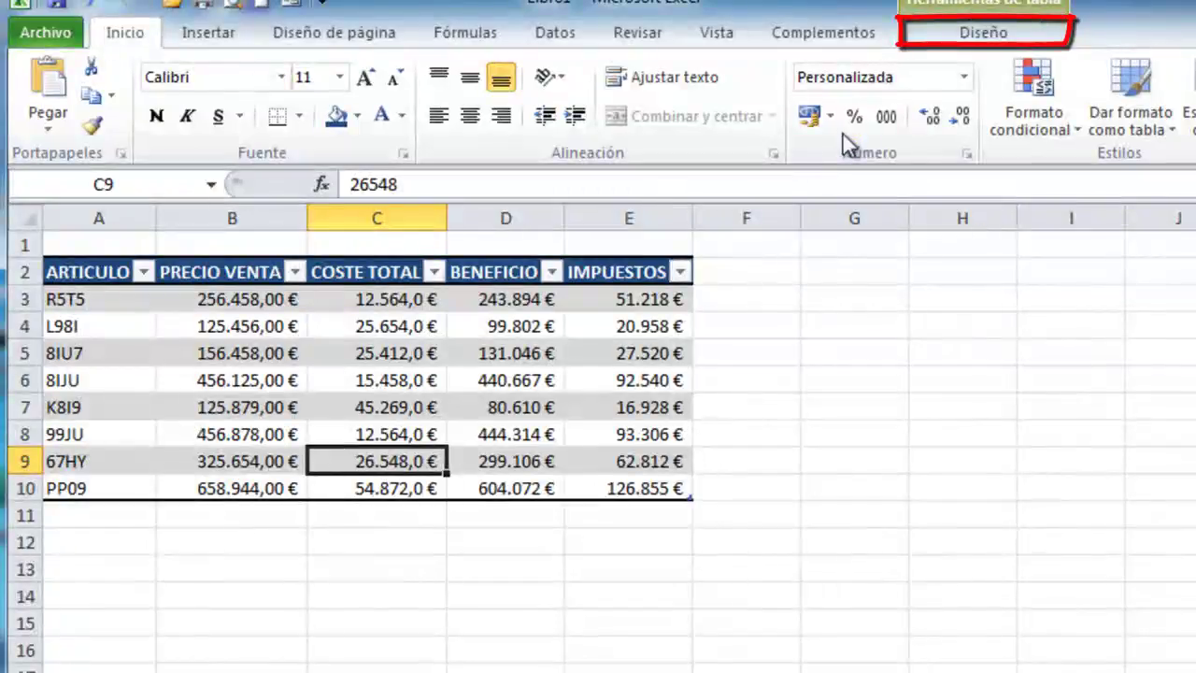
{"action": "left_click", "coordinate": [962, 37]}
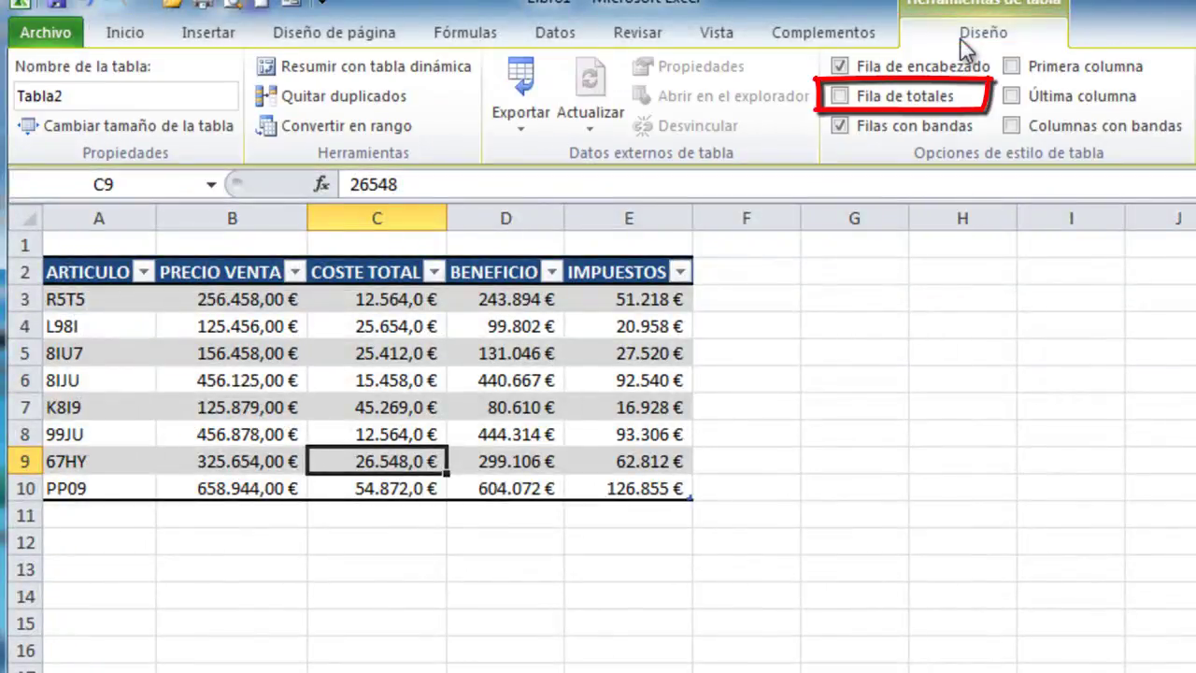
{"action": "left_click", "coordinate": [840, 97]}
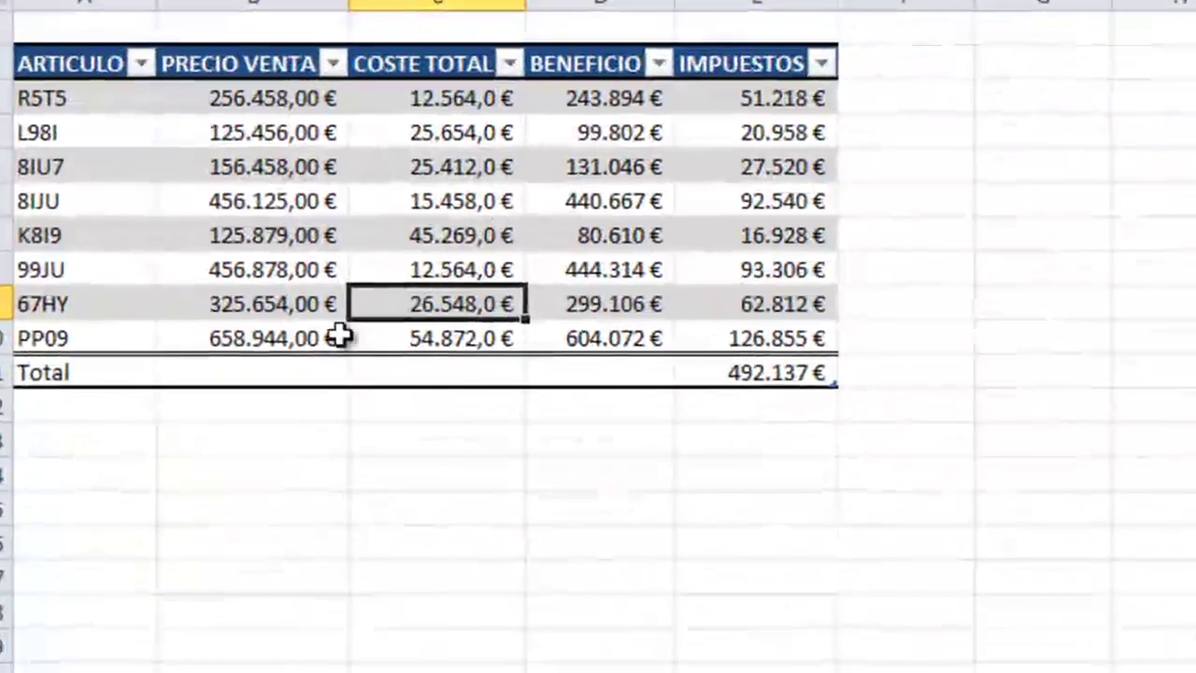
Set the totals to maximum PRECIO VENTA (658.944,00 €) and summed COSTE TOTAL (218.341,0 €).
{"action": "left_click", "coordinate": [276, 513]}
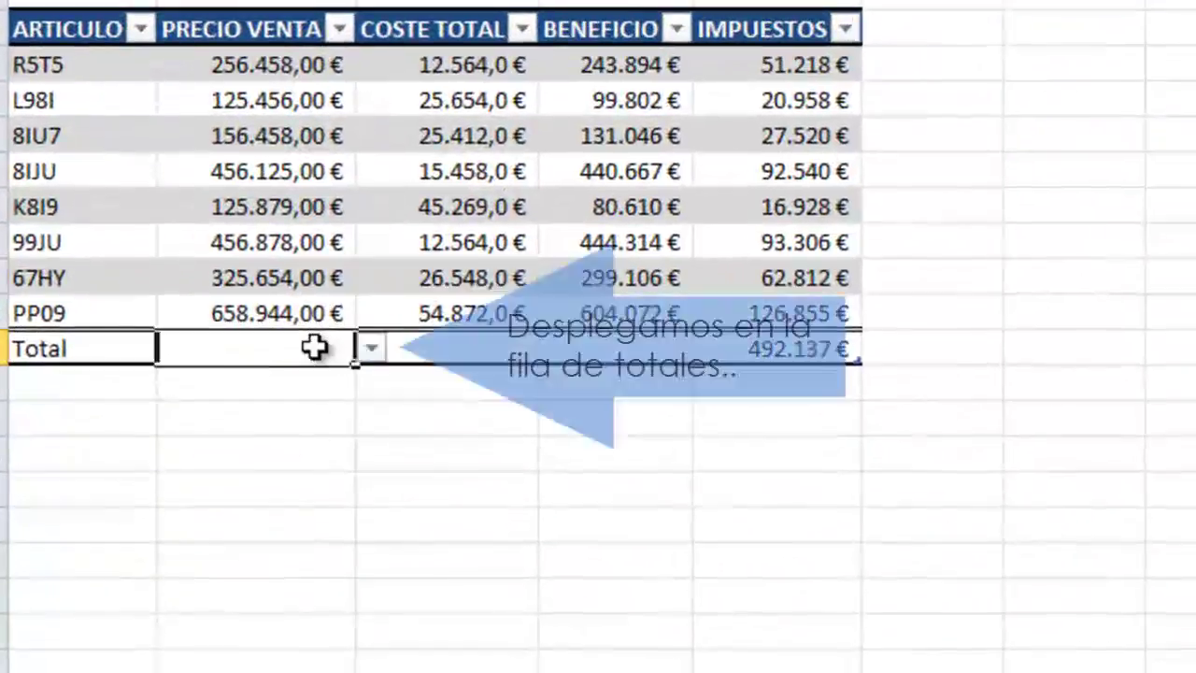
{"action": "left_click", "coordinate": [368, 349]}
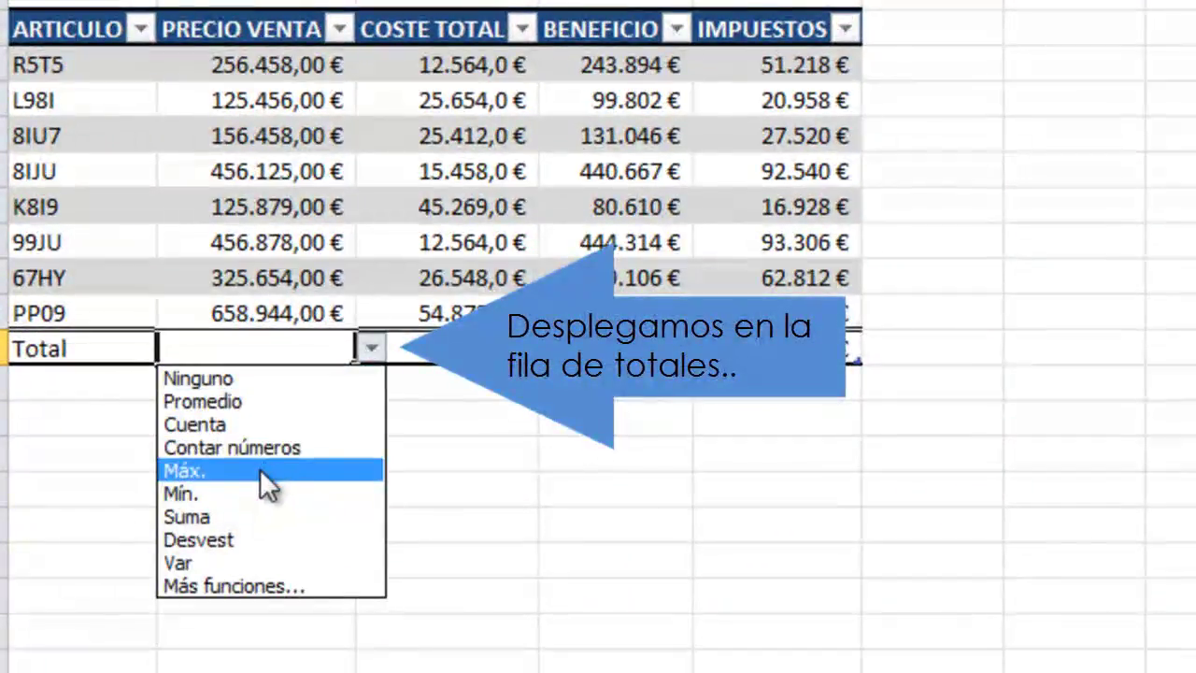
{"action": "left_click", "coordinate": [262, 471]}
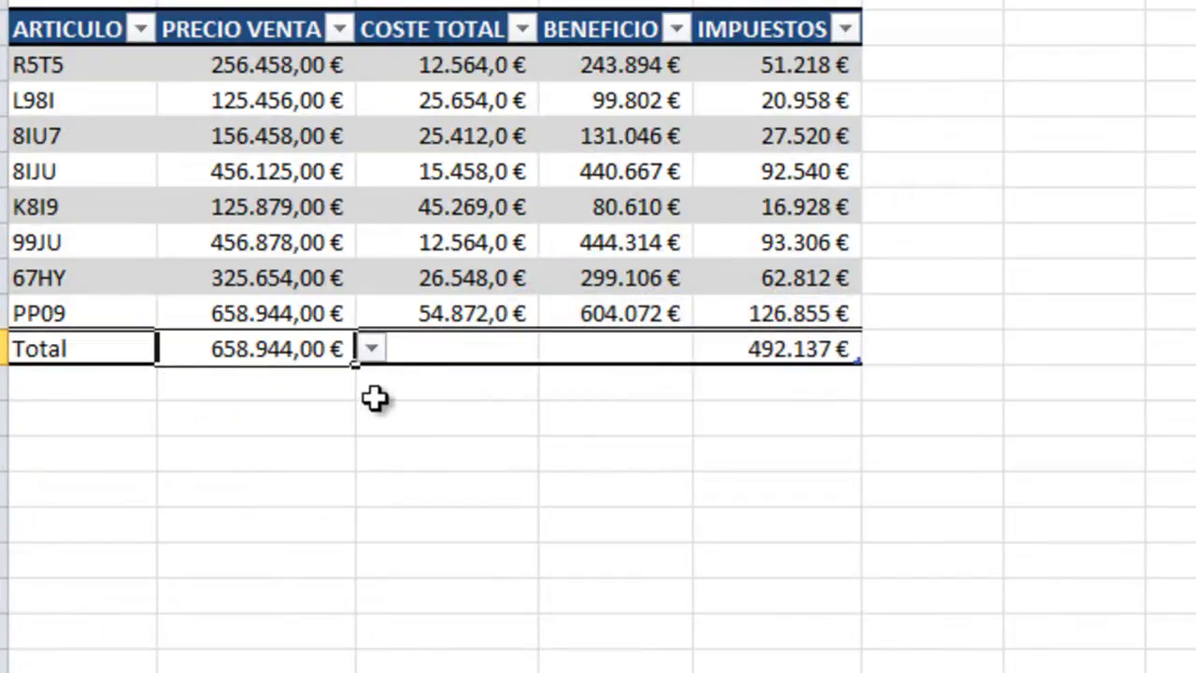
{"action": "left_click", "coordinate": [461, 349]}
{"action": "left_click", "coordinate": [556, 349]}
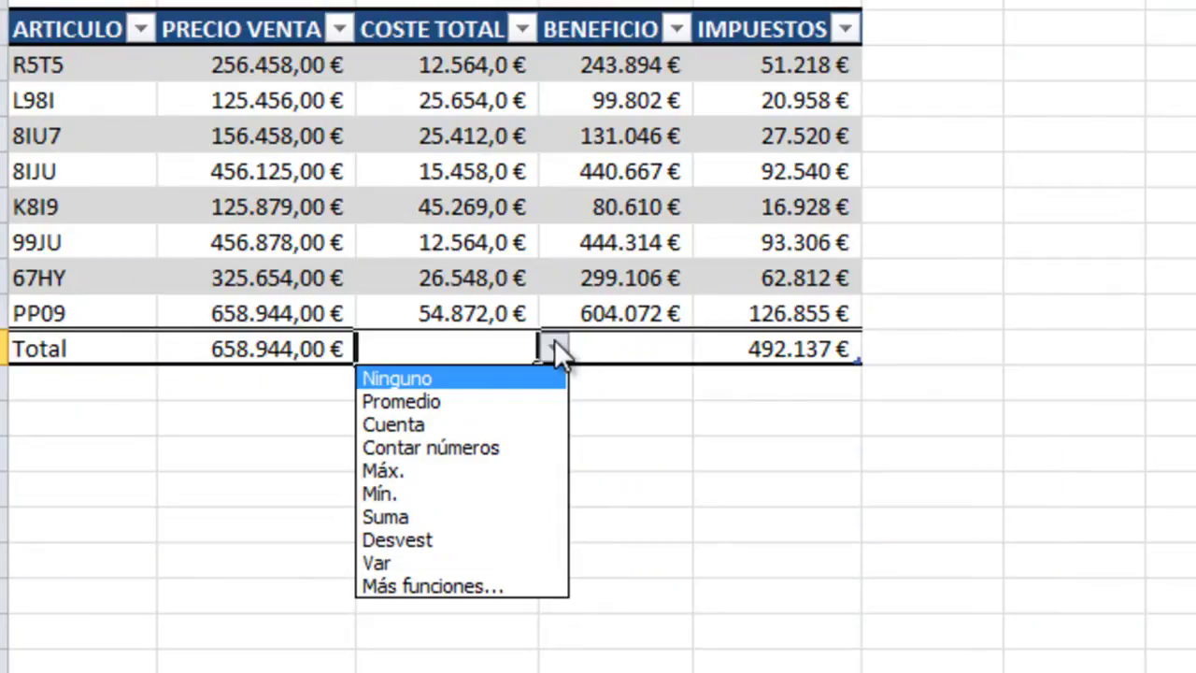
{"action": "left_click", "coordinate": [457, 521]}
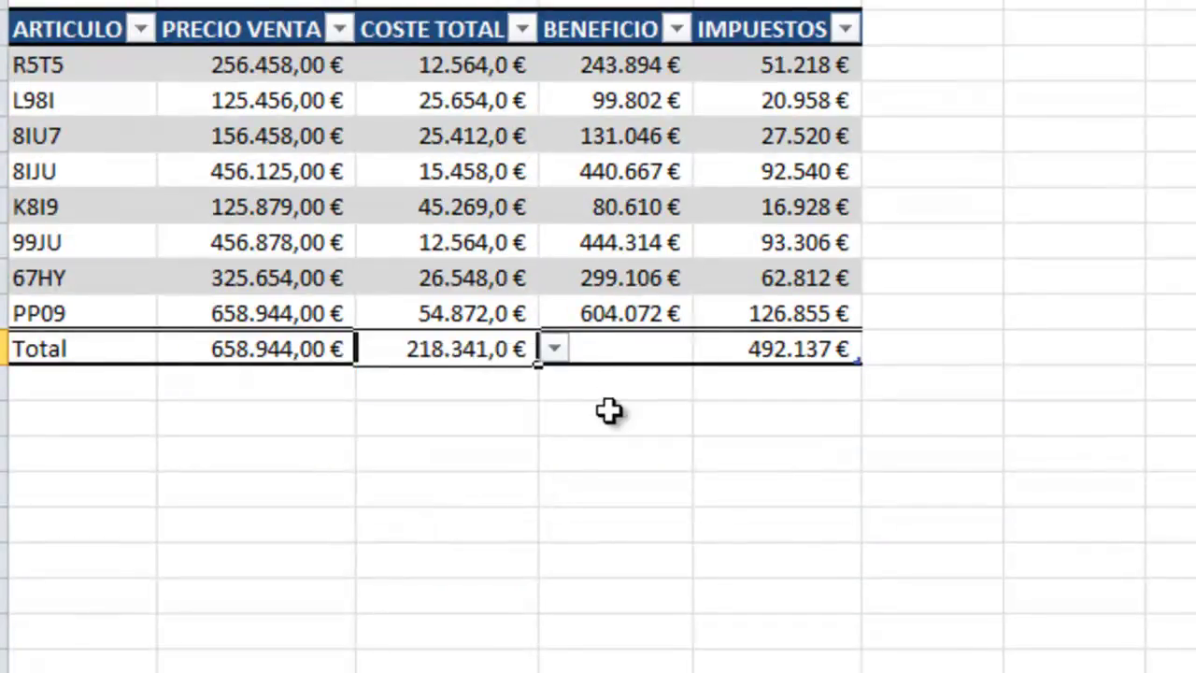
Make the BENEFICIO total an average (292.939 €) and keep Suma for IMPUESTOS.
{"action": "left_click", "coordinate": [669, 349]}
{"action": "left_click", "coordinate": [706, 349]}
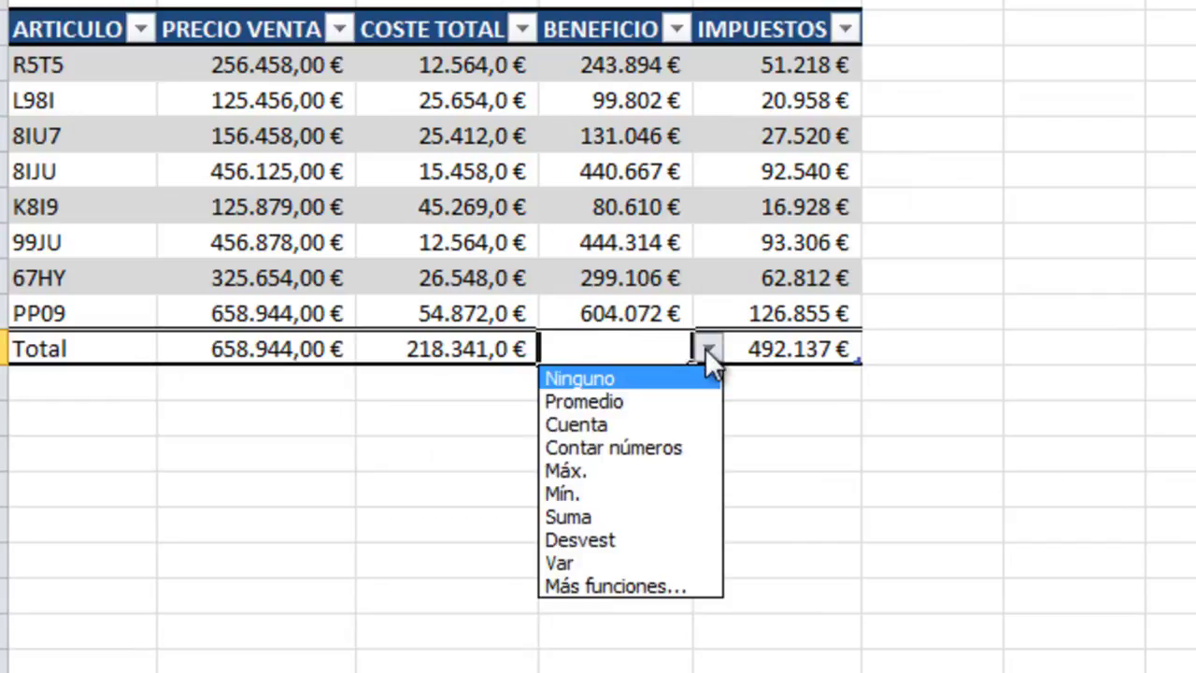
{"action": "left_click", "coordinate": [625, 406]}
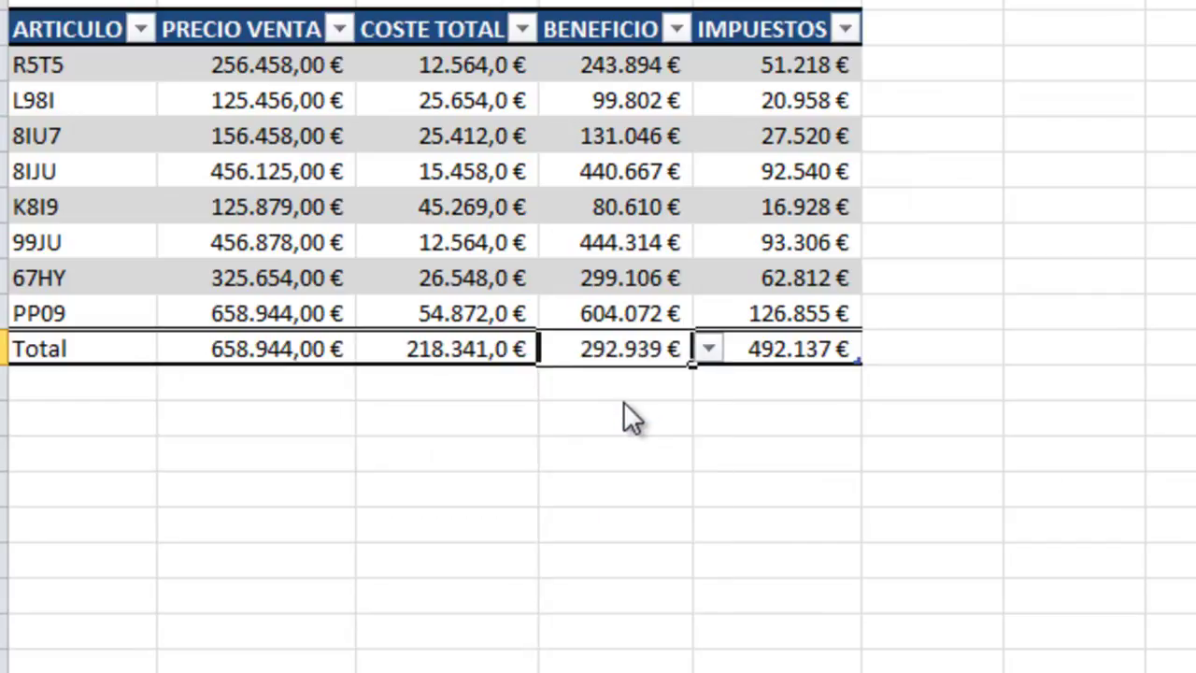
{"action": "left_click", "coordinate": [794, 350]}
{"action": "left_click", "coordinate": [878, 349]}
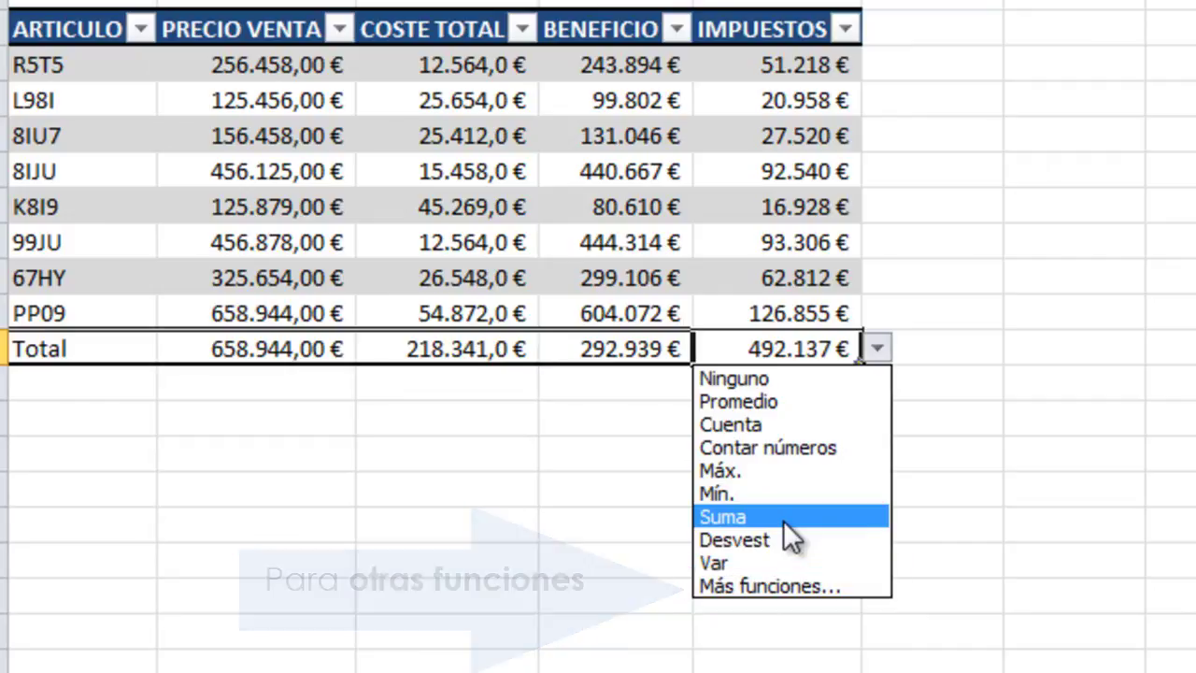
{"action": "left_click", "coordinate": [783, 520]}
{"action": "left_click", "coordinate": [790, 412]}
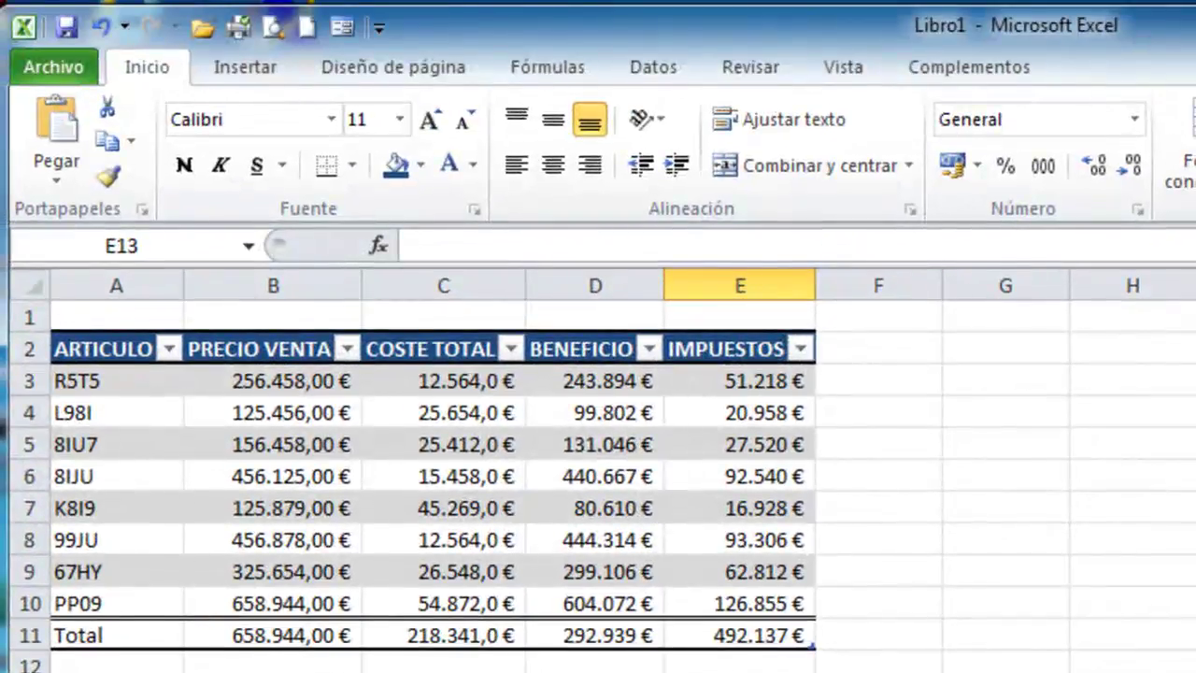
{"action": "left_click", "coordinate": [788, 538]}
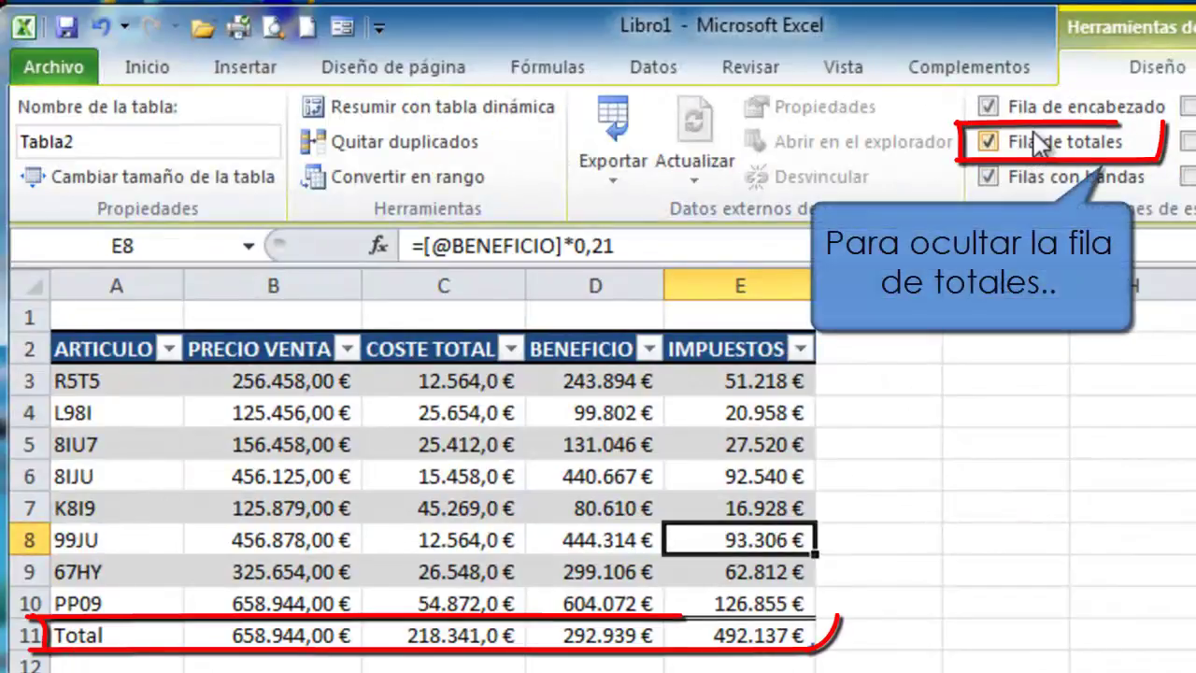
Remove the Total row so the table ends with the PP09 article in row 10.
{"action": "left_click", "coordinate": [1032, 145]}
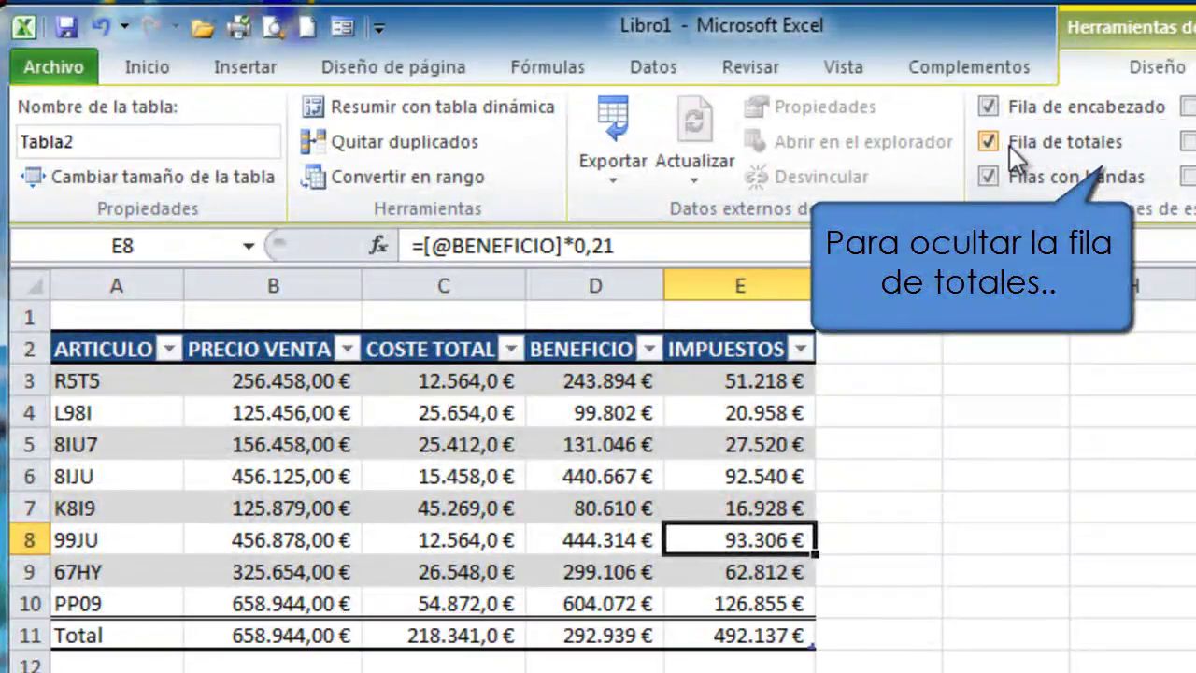
{"action": "left_click", "coordinate": [989, 142]}
{"action": "left_click", "coordinate": [772, 604]}
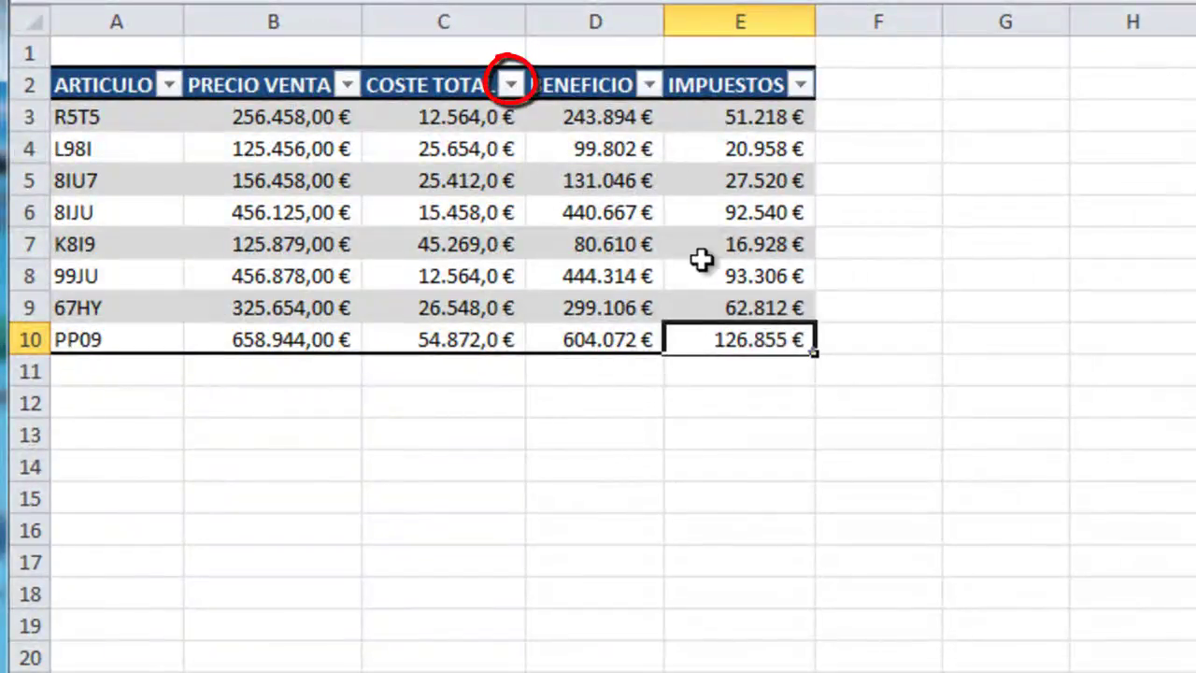
Open Orden personalizado from the COSTE TOTAL column's sort and filter menu.
{"action": "left_click", "coordinate": [511, 86]}
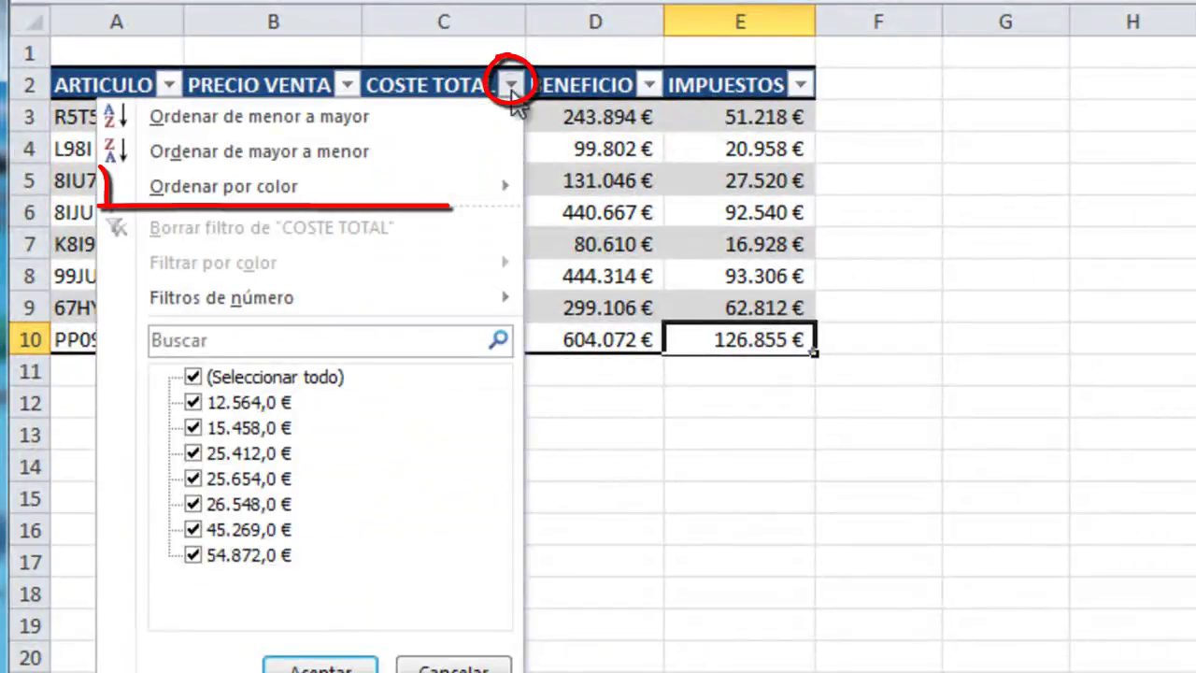
{"action": "mouse_move", "coordinate": [308, 187]}
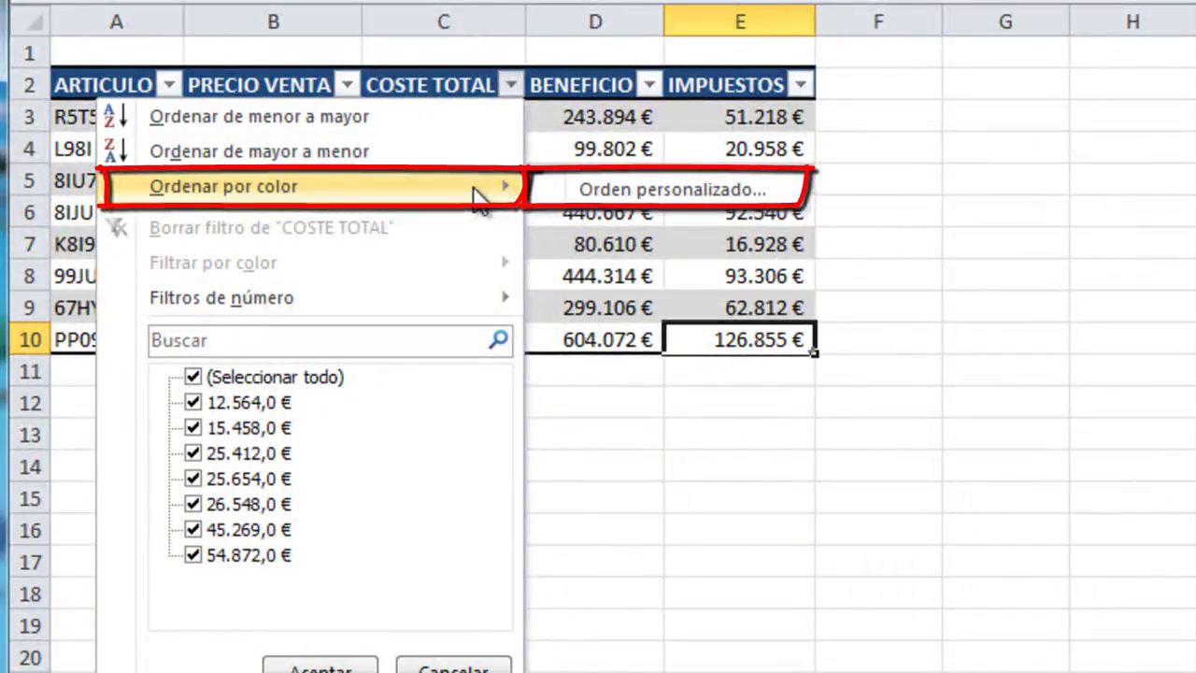
{"action": "left_click", "coordinate": [595, 191]}
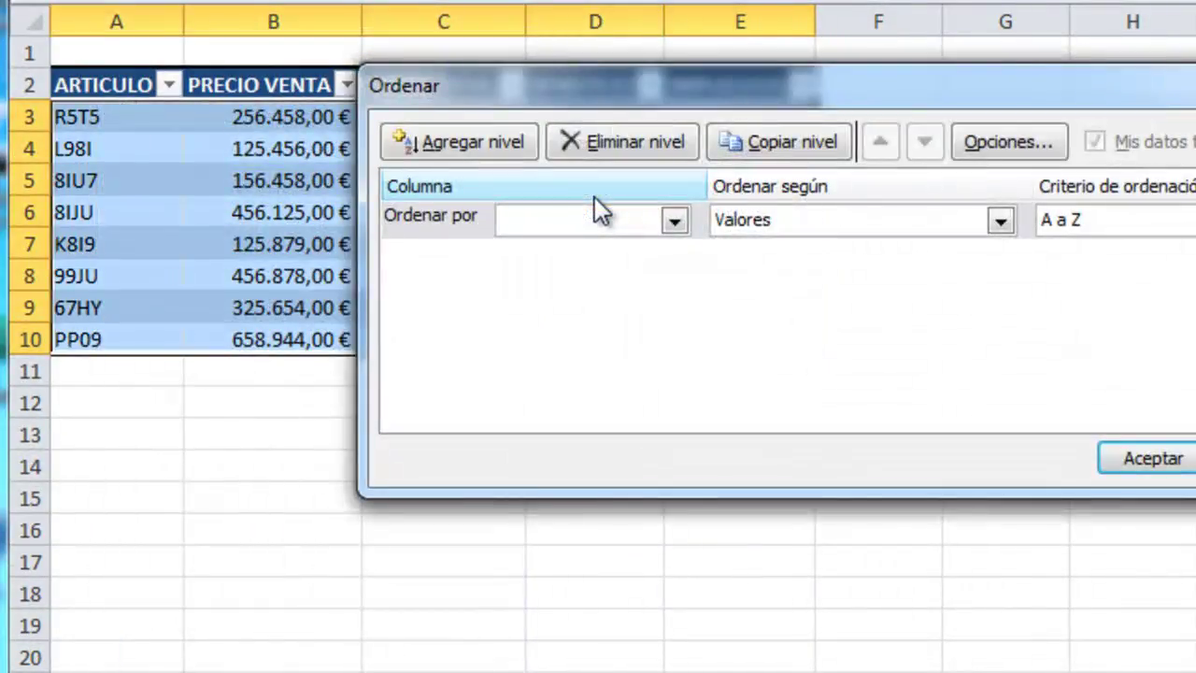
Sort by COSTE TOTAL ascending, with a second level of BENEFICIO De mayor a menor.
{"action": "left_click", "coordinate": [675, 222]}
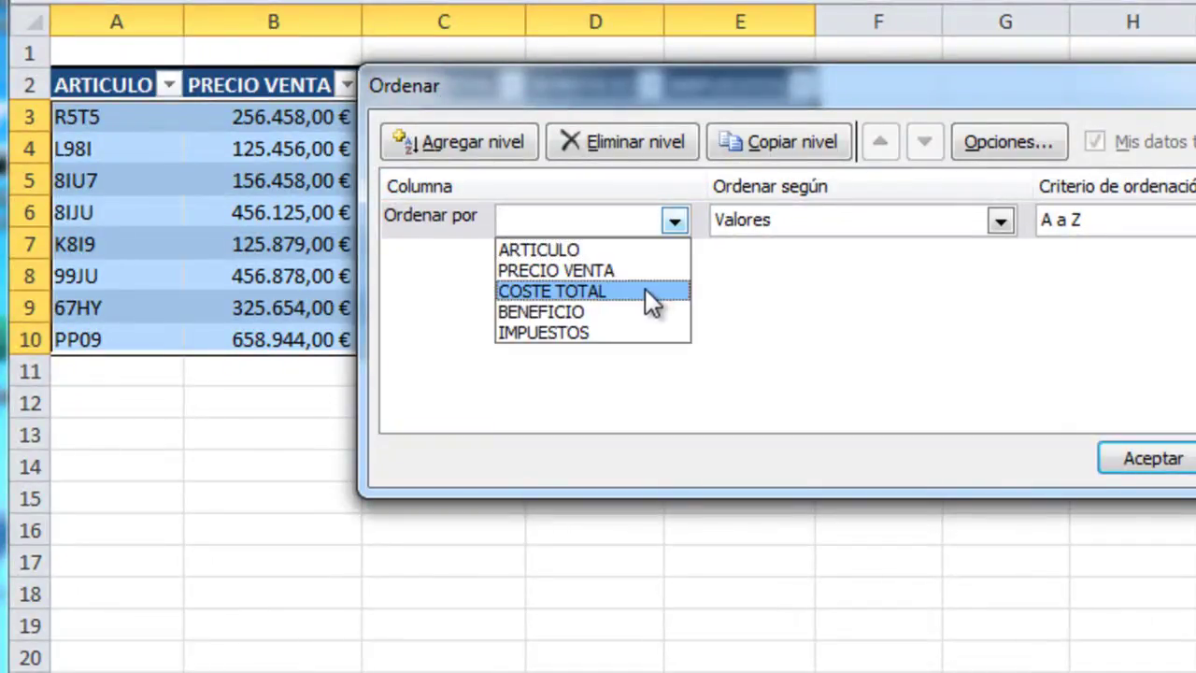
{"action": "left_click", "coordinate": [646, 290]}
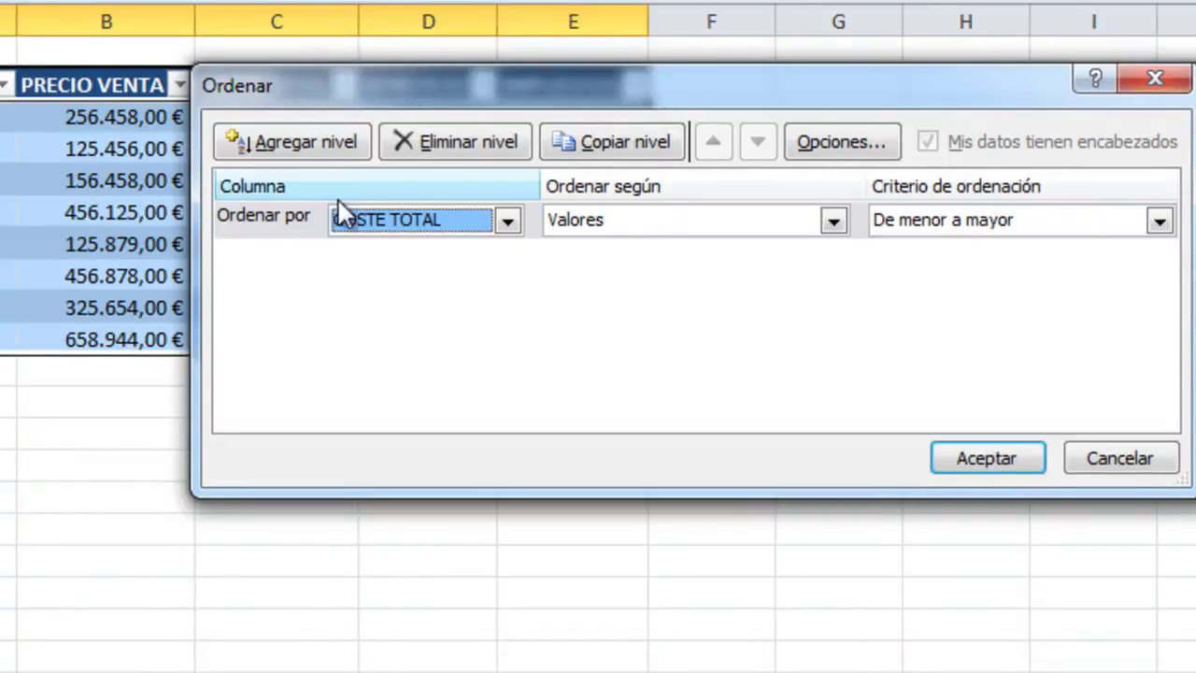
{"action": "left_click", "coordinate": [327, 147]}
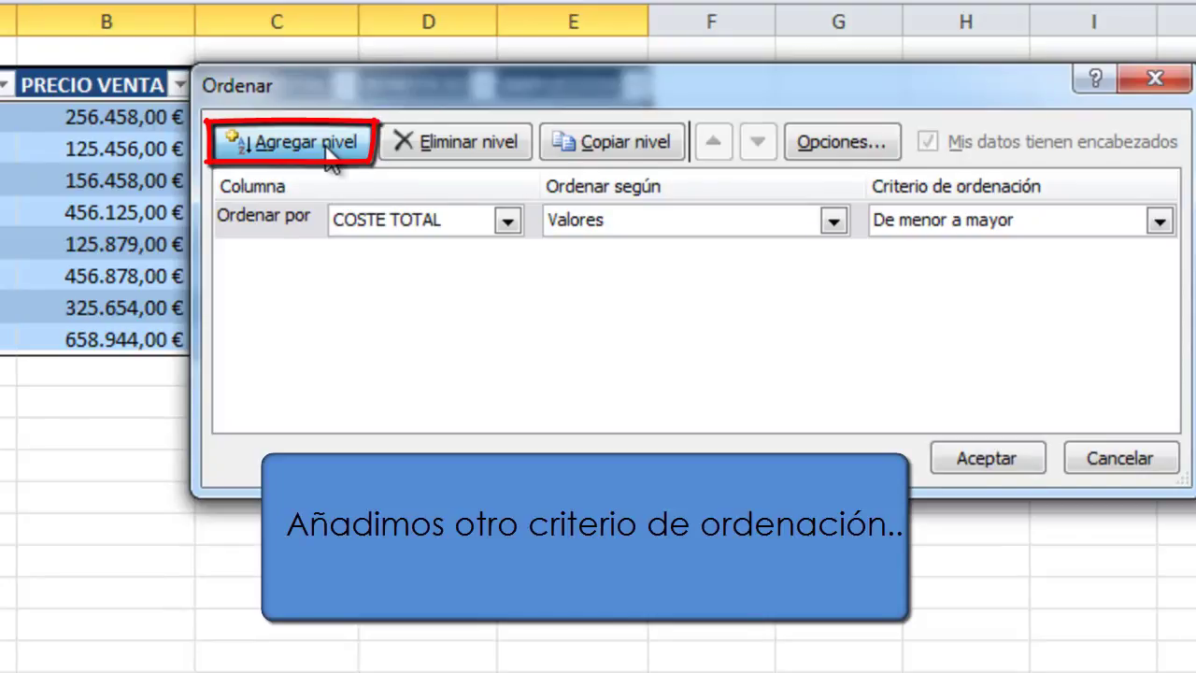
{"action": "left_click", "coordinate": [327, 147]}
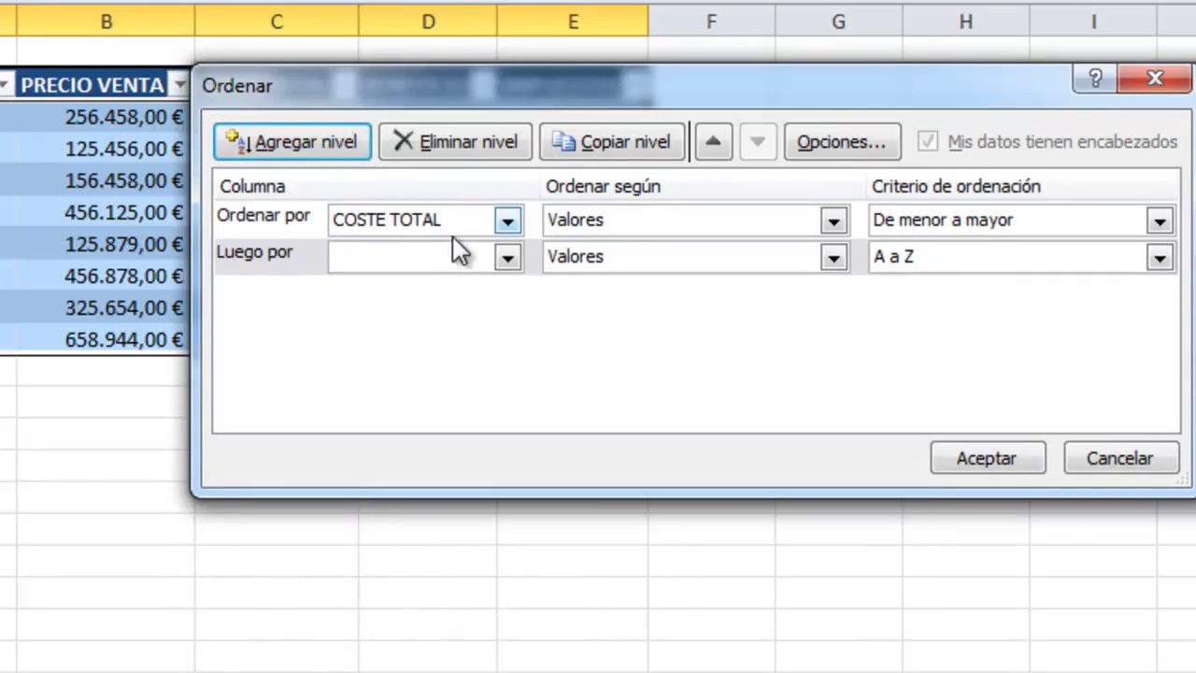
{"action": "left_click", "coordinate": [515, 255]}
{"action": "left_click", "coordinate": [459, 348]}
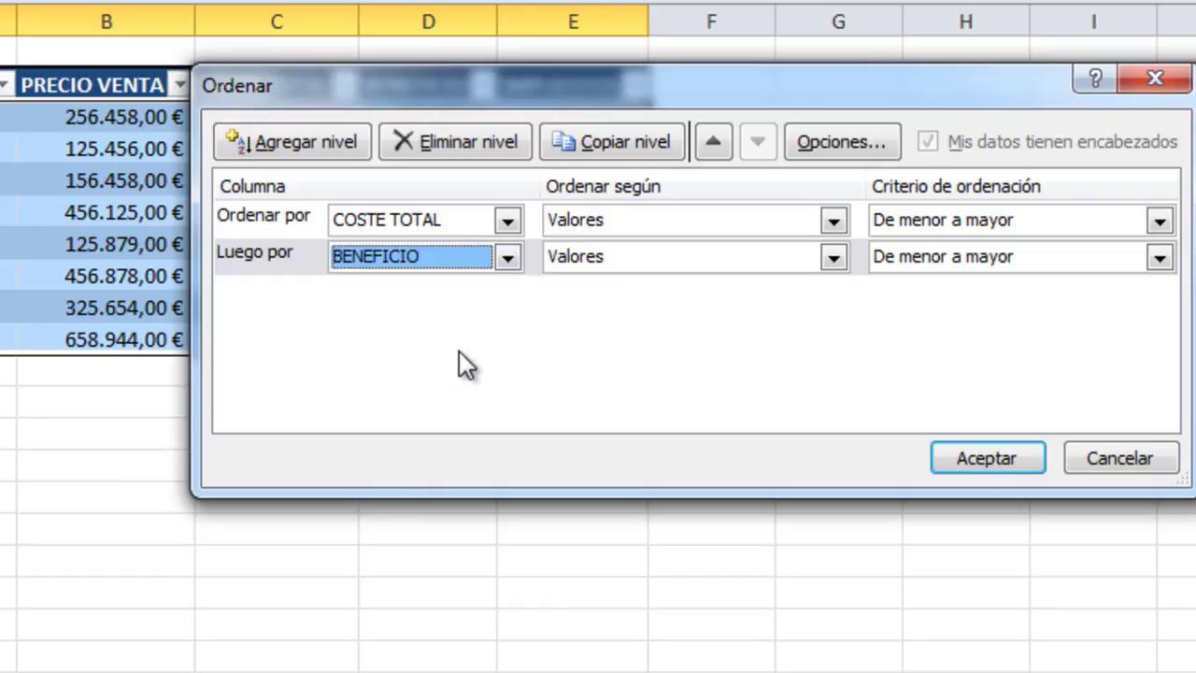
{"action": "left_click", "coordinate": [1008, 259]}
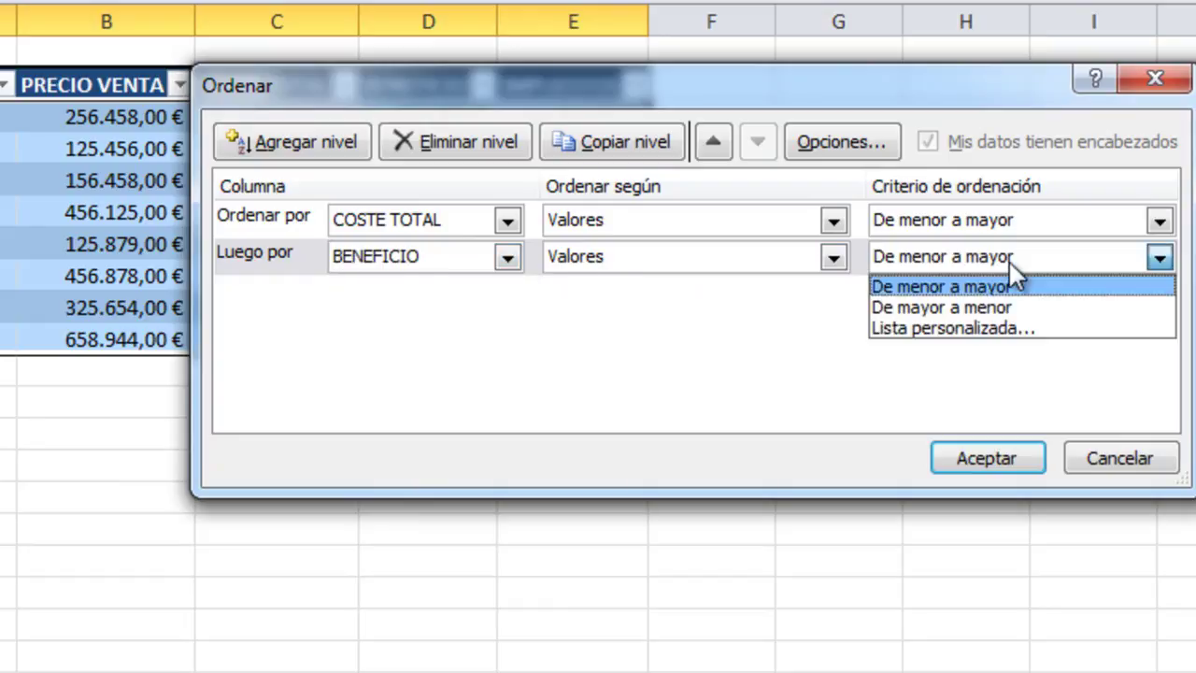
{"action": "left_click", "coordinate": [1010, 308]}
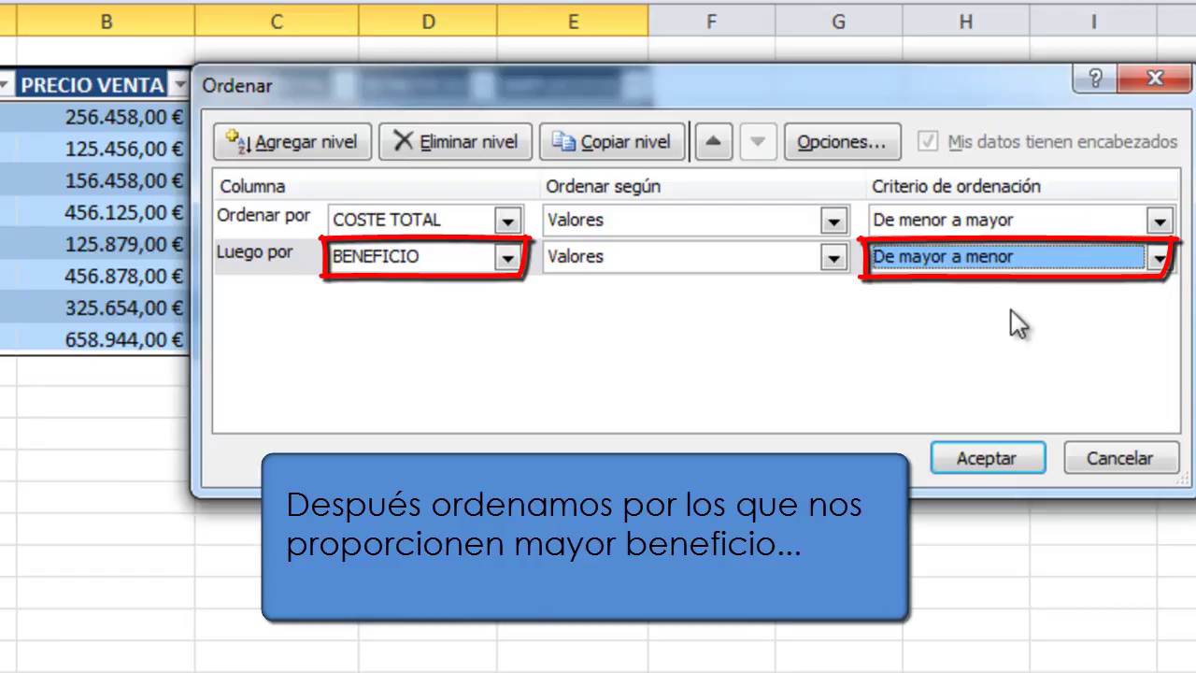
{"action": "left_click", "coordinate": [1009, 467]}
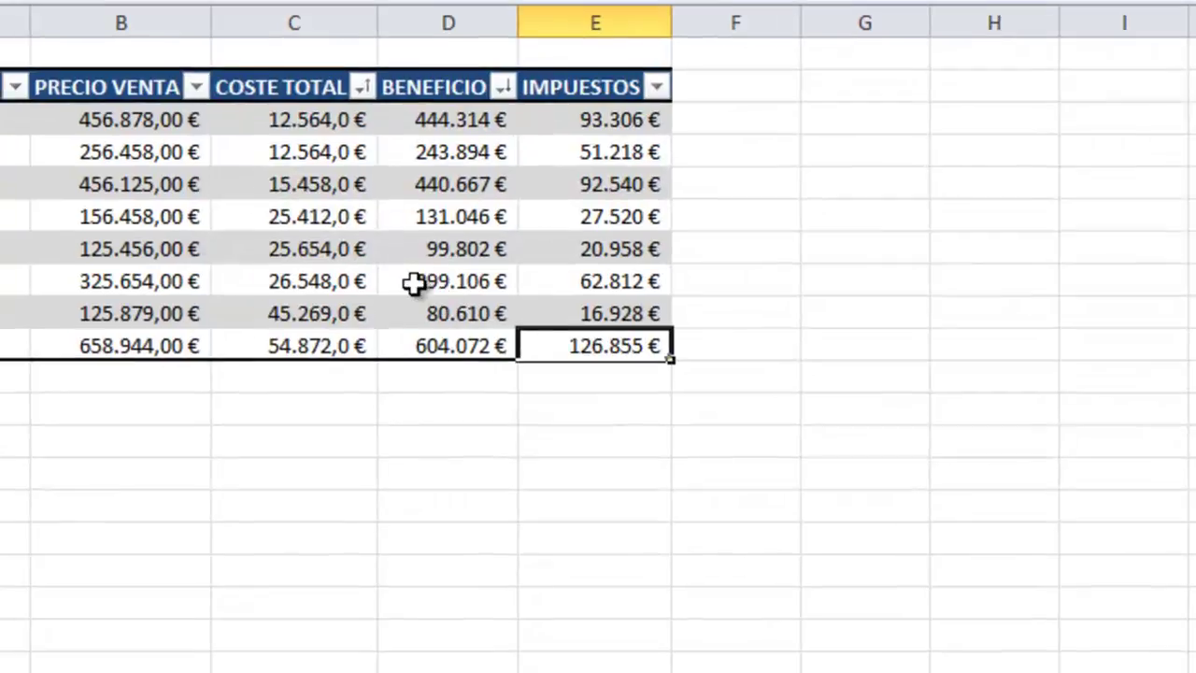
{"action": "left_click", "coordinate": [411, 275]}
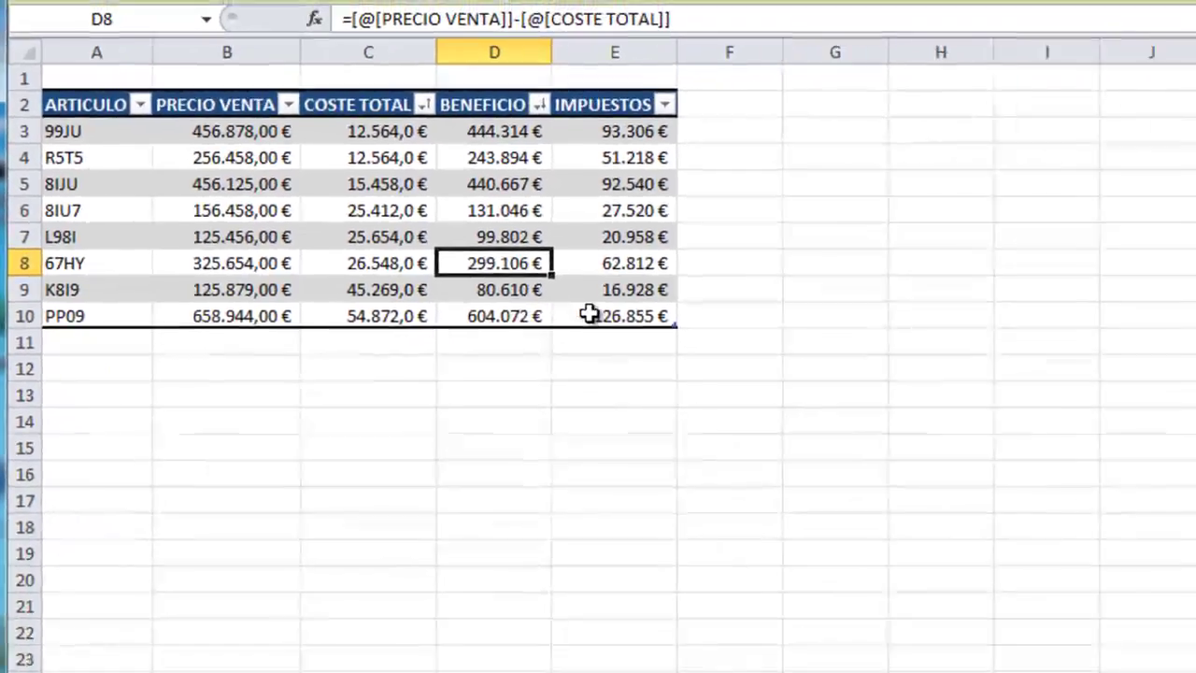
{"action": "left_click", "coordinate": [533, 293]}
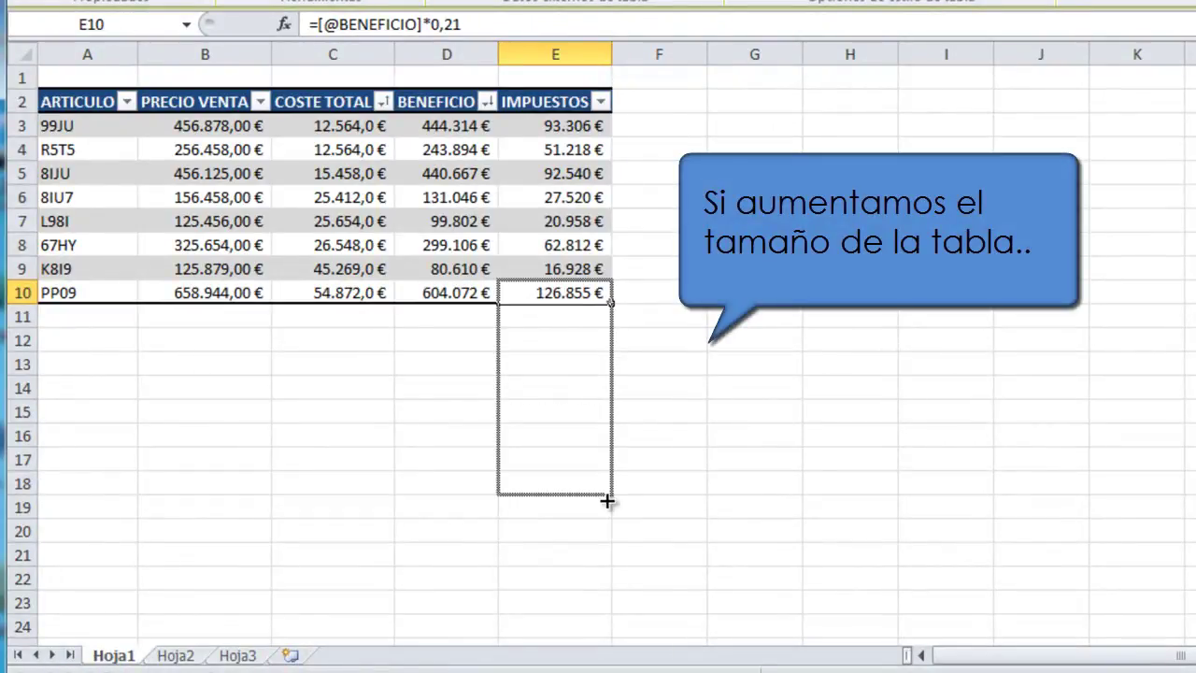
Drag the table's resize handle to row 24, then on to row 27.
{"action": "left_click_drag", "start_coordinate": [616, 303], "coordinate": [610, 639]}
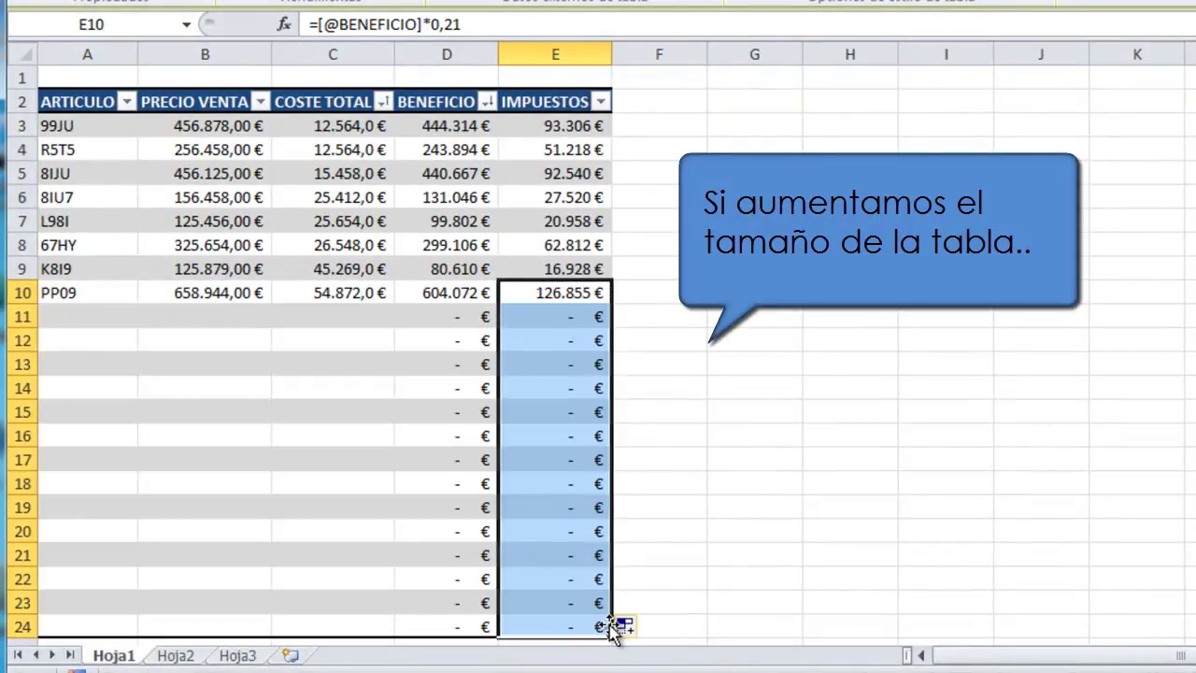
{"action": "scroll", "coordinate": [604, 543], "scroll_direction": "down", "scroll_amount": 2}
{"action": "left_click_drag", "start_coordinate": [610, 502], "coordinate": [612, 568]}
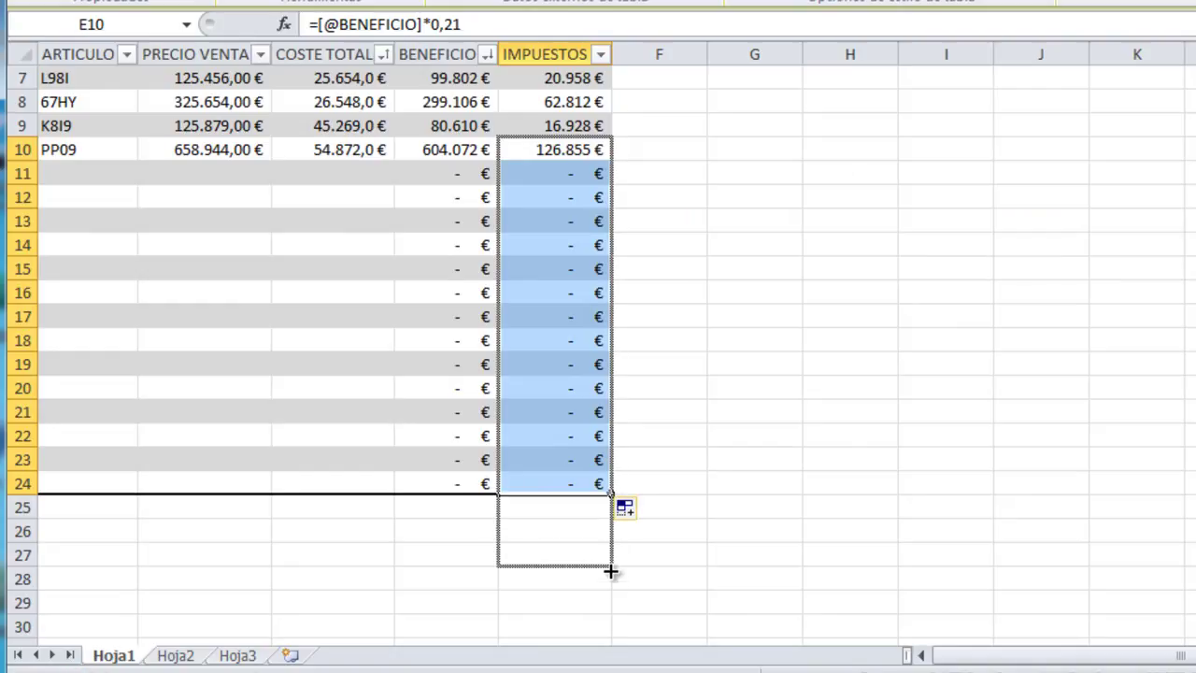
{"action": "left_click", "coordinate": [413, 237]}
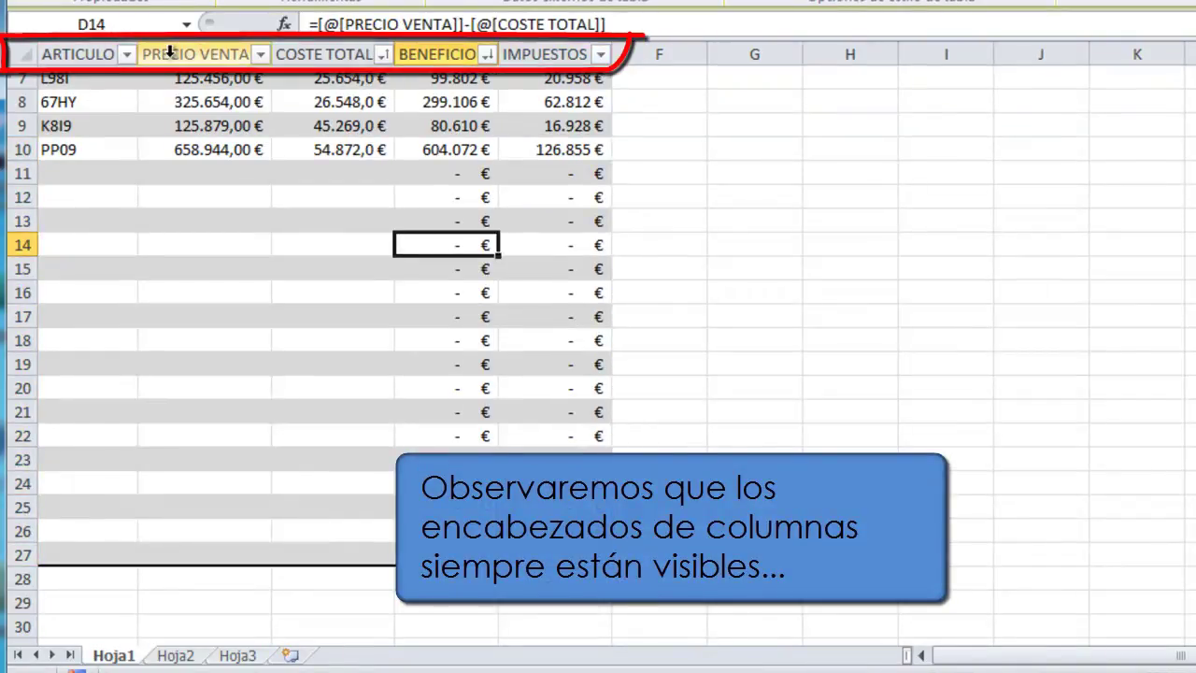
{"action": "left_click", "coordinate": [339, 361]}
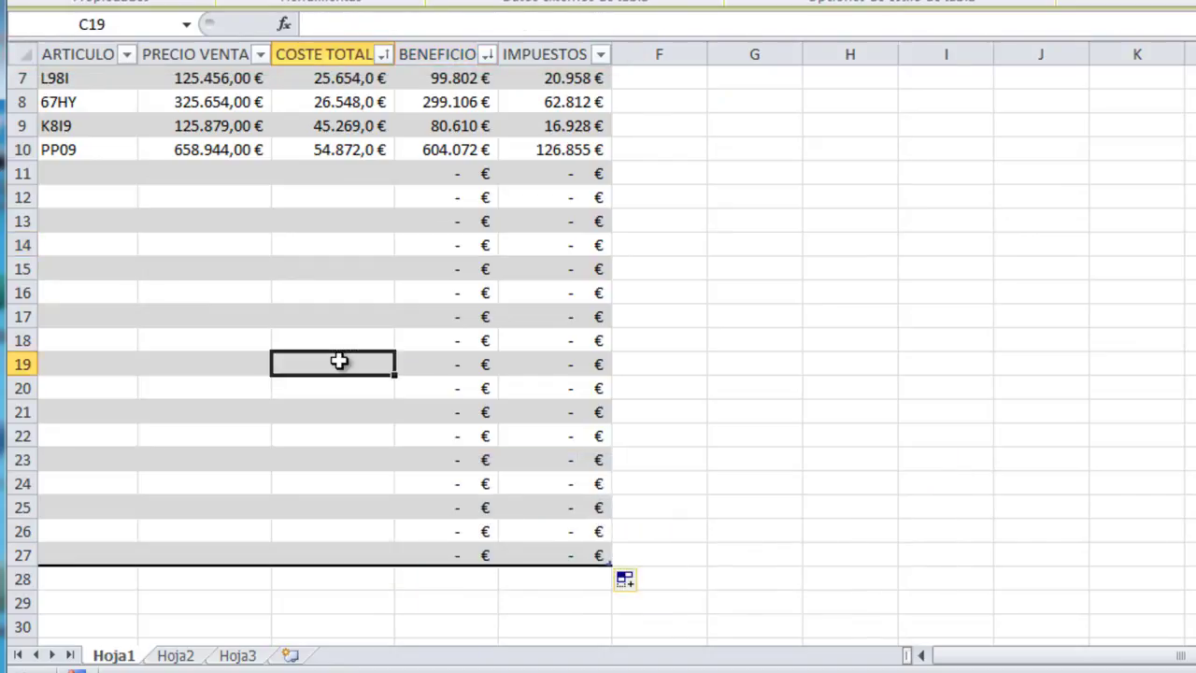
{"action": "scroll", "coordinate": [339, 361], "scroll_direction": "up", "scroll_amount": 1}
{"action": "scroll", "coordinate": [339, 360], "scroll_direction": "up", "scroll_amount": 1}
{"action": "scroll", "coordinate": [339, 360], "scroll_direction": "down", "scroll_amount": 1}
{"action": "scroll", "coordinate": [340, 361], "scroll_direction": "down", "scroll_amount": 1}
{"action": "scroll", "coordinate": [339, 361], "scroll_direction": "down", "scroll_amount": 2}
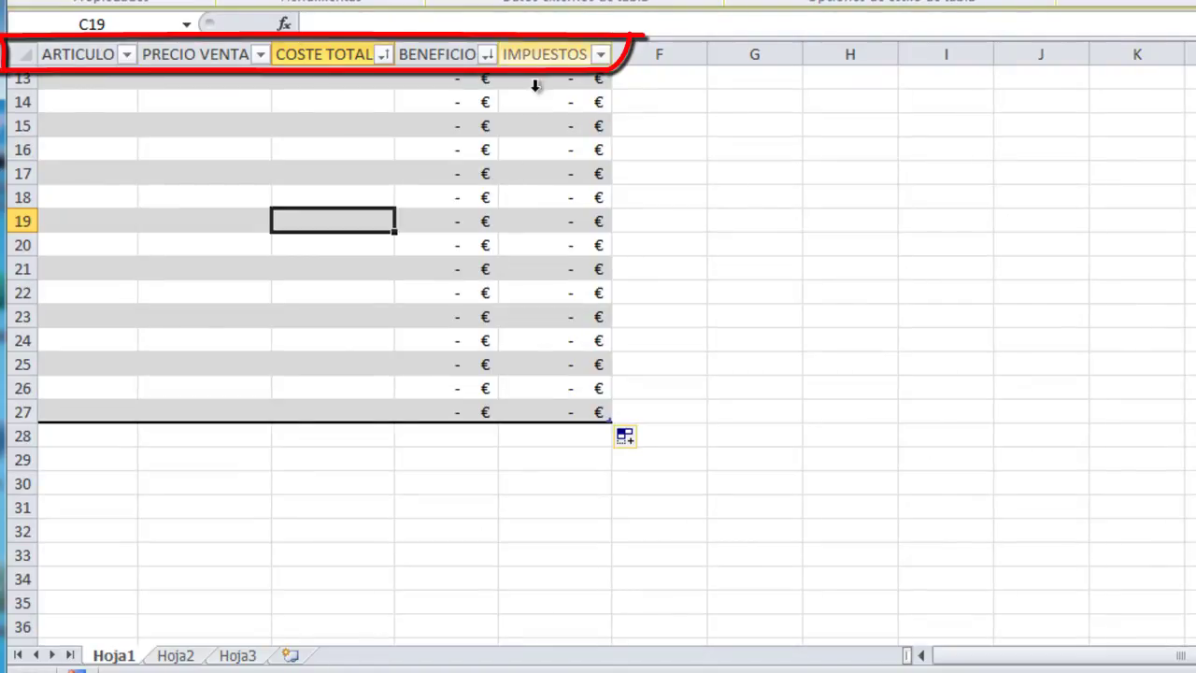
{"action": "left_click", "coordinate": [525, 176]}
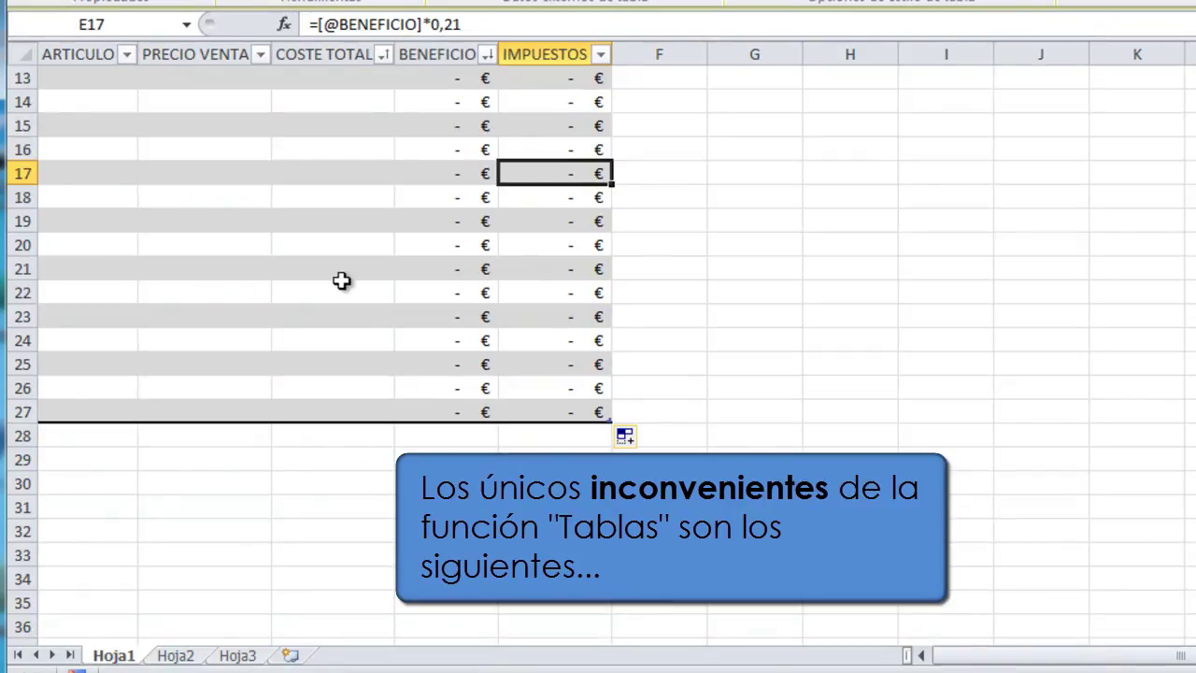
With a table cell selected, check the greyed Vistas personalizadas and Subtotal commands.
{"action": "left_click", "coordinate": [348, 198]}
{"action": "scroll", "coordinate": [345, 206], "scroll_direction": "up", "scroll_amount": 3}
{"action": "scroll", "coordinate": [351, 215], "scroll_direction": "up", "scroll_amount": 1}
{"action": "left_click", "coordinate": [348, 246]}
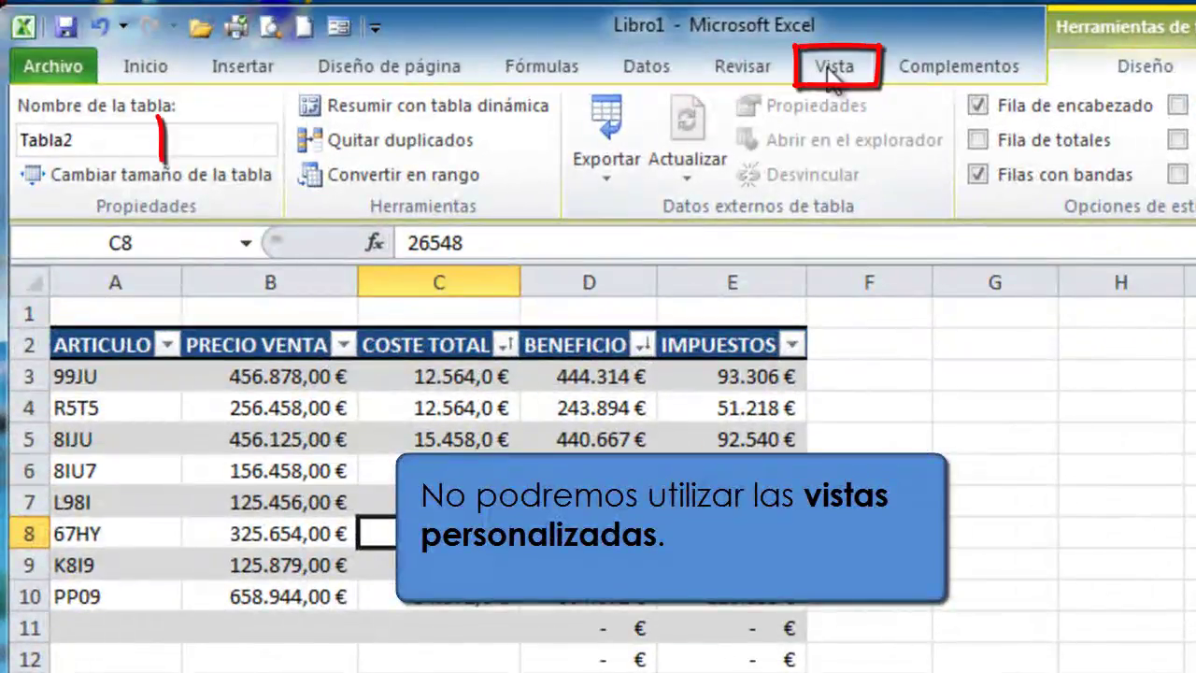
{"action": "left_click", "coordinate": [822, 56]}
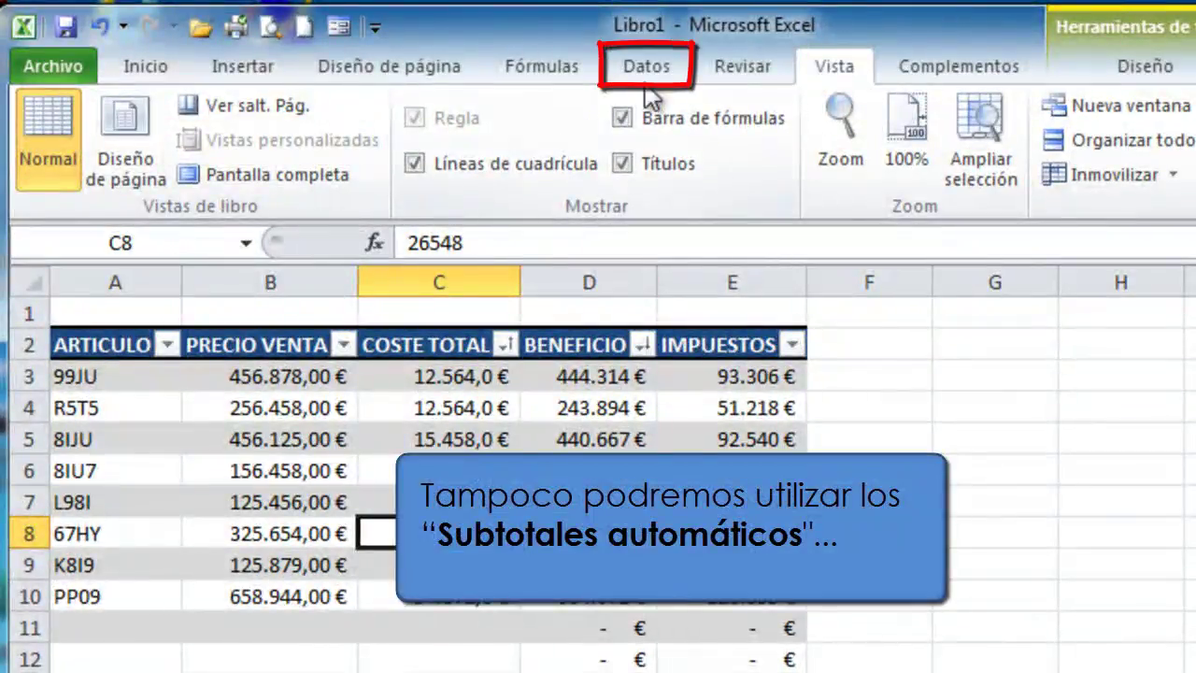
{"action": "left_click", "coordinate": [647, 67]}
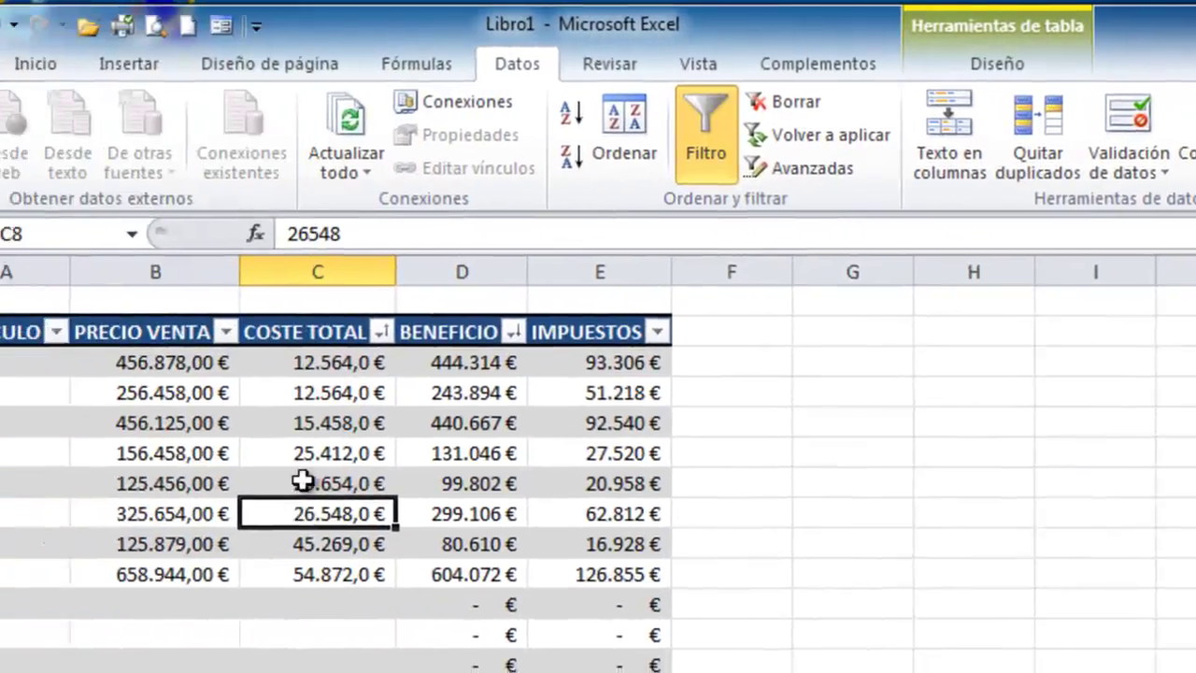
Convert the sales table to a normal range with Convertir en rango.
{"action": "left_click", "coordinate": [302, 481]}
{"action": "left_click", "coordinate": [997, 63]}
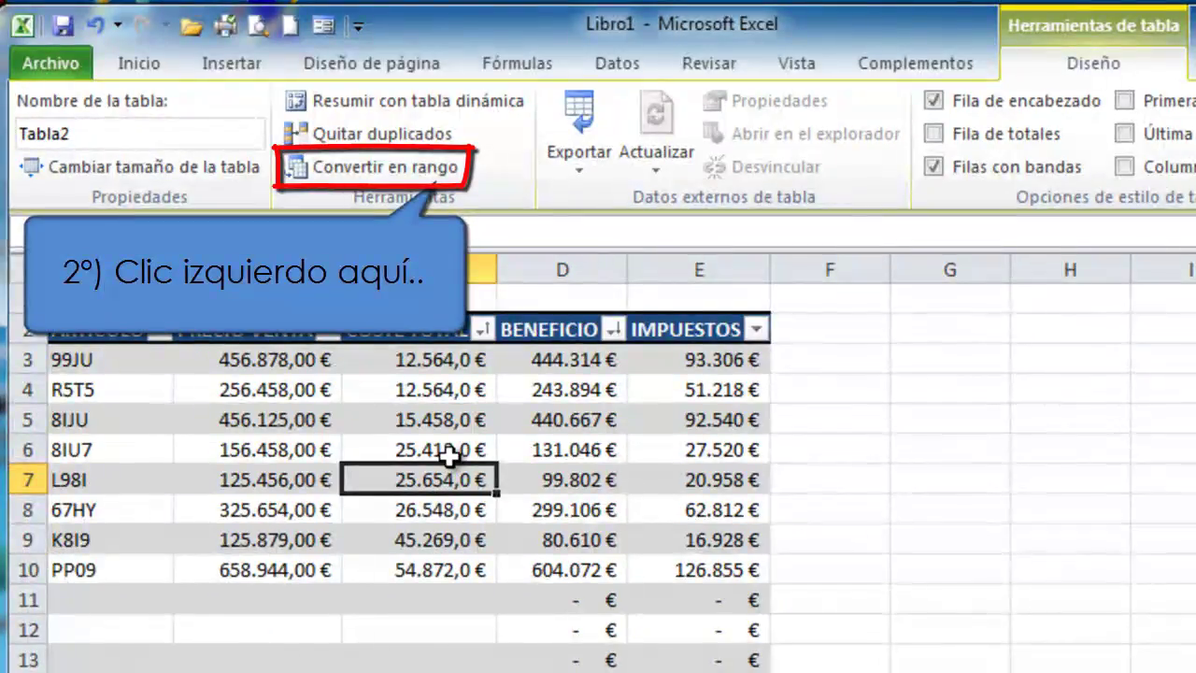
{"action": "left_click", "coordinate": [459, 173]}
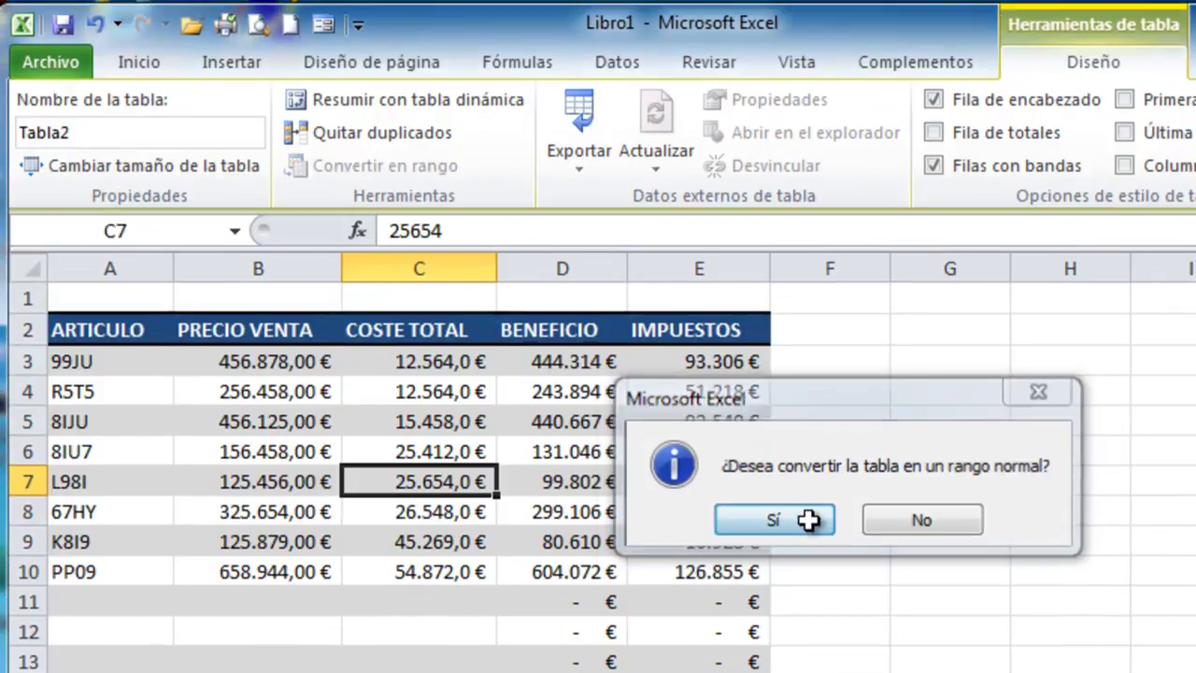
Accept the prompt so the sales table becomes a plain range, then select empty cell C11.
{"action": "left_click", "coordinate": [812, 529]}
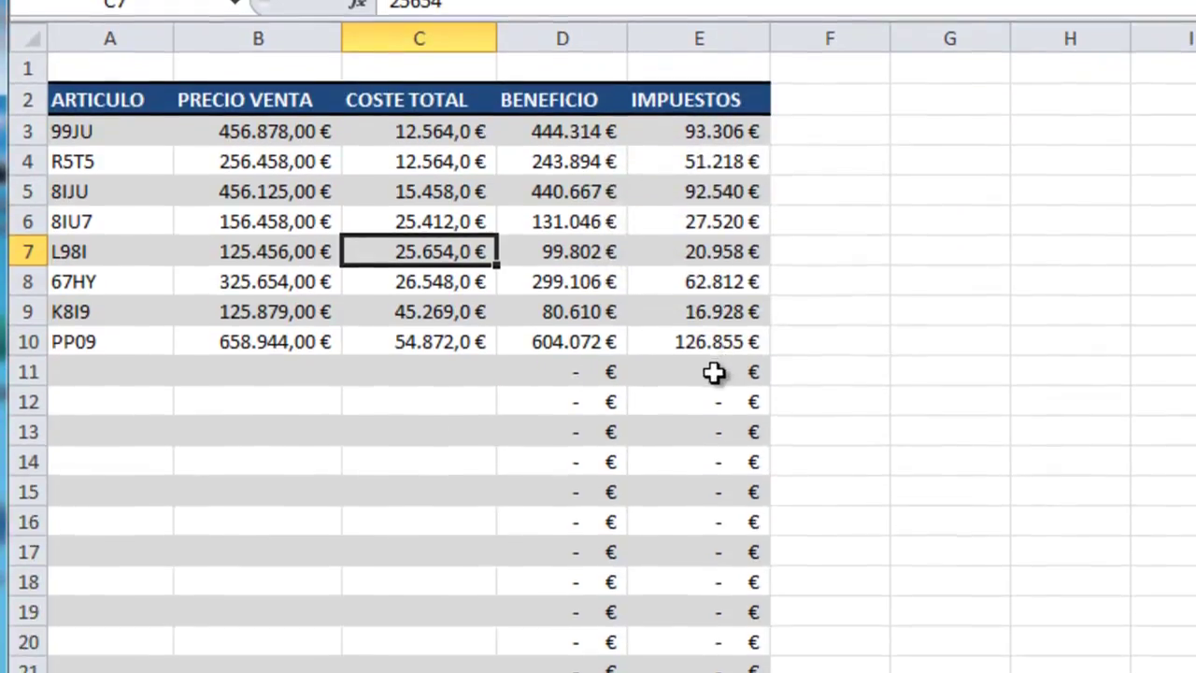
{"action": "left_click", "coordinate": [713, 372]}
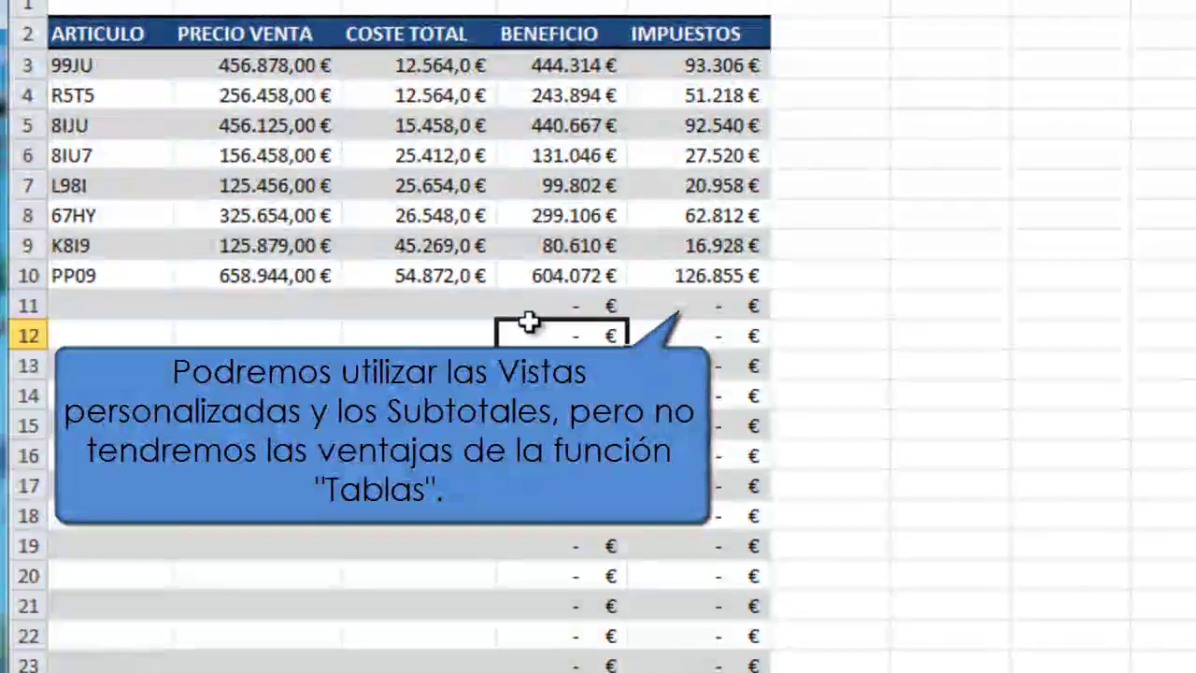
{"action": "left_click", "coordinate": [466, 307]}
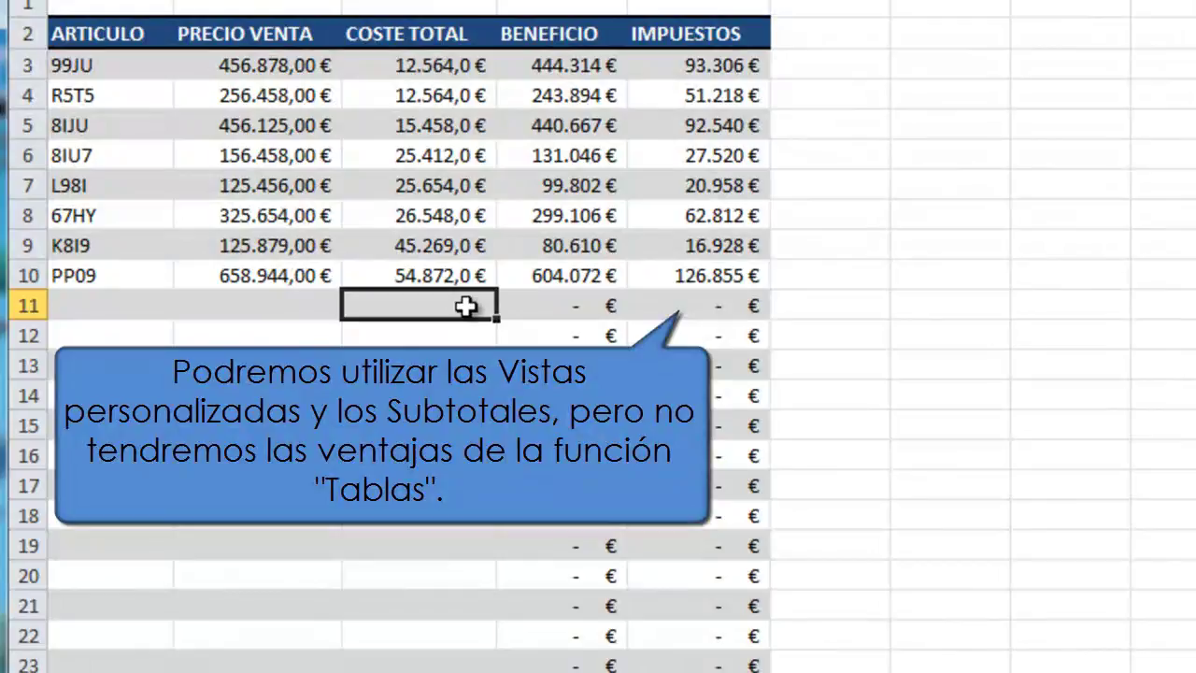